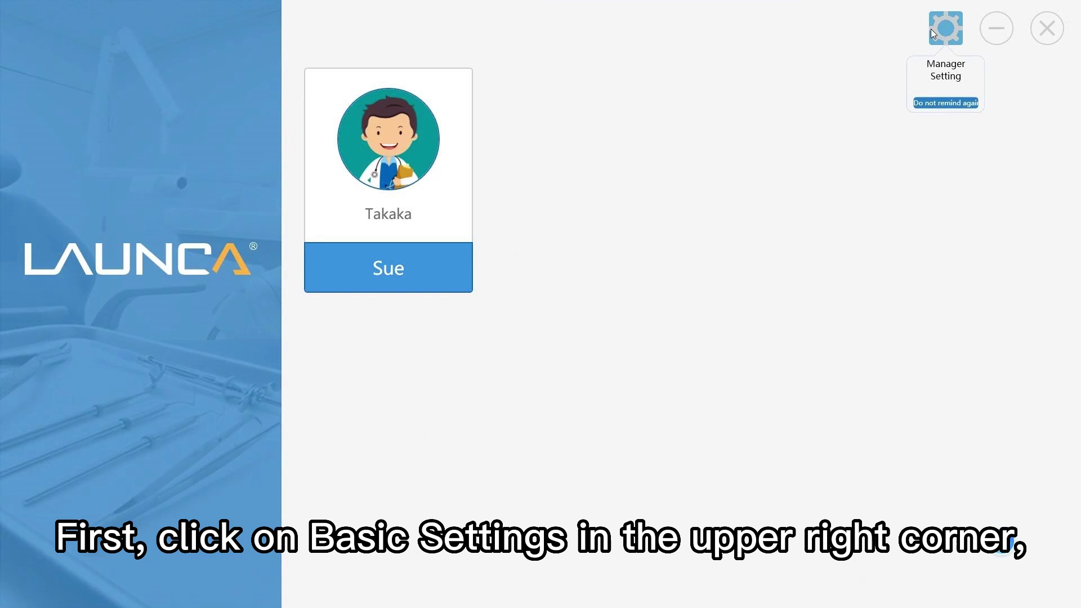
- Log in to the manager settings with the administrator account and show the dentist list
{"action": "left_click", "coordinate": [931, 28]}
{"action": "left_click", "coordinate": [670, 231]}
{"action": "type", "text": "admin"}
{"action": "key", "text": "Tab"}
{"action": "type", "text": "admin"}
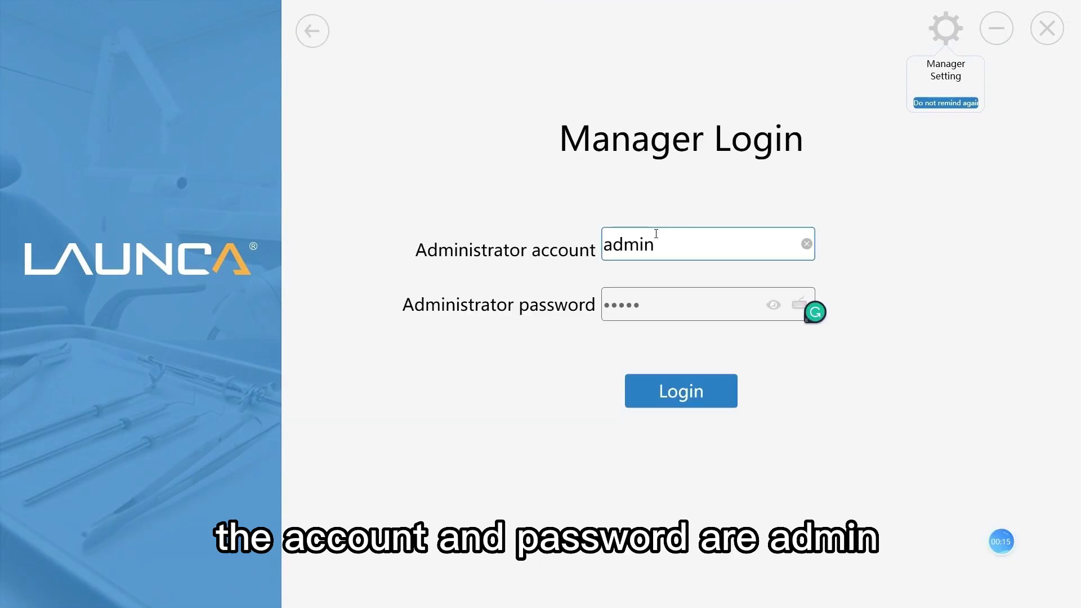
{"action": "left_click", "coordinate": [686, 388]}
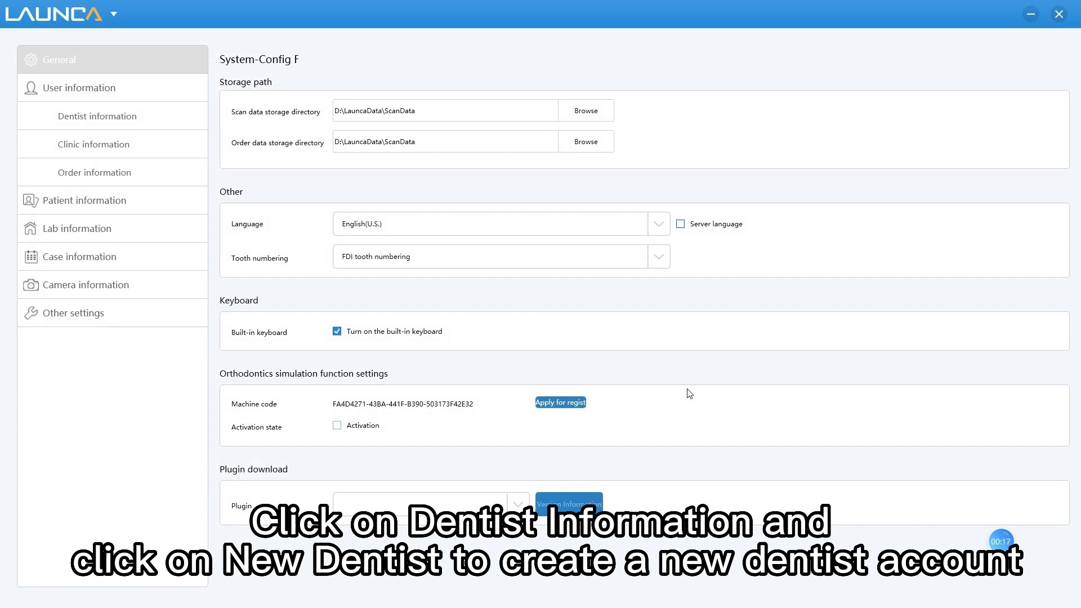
{"action": "left_click", "coordinate": [147, 121]}
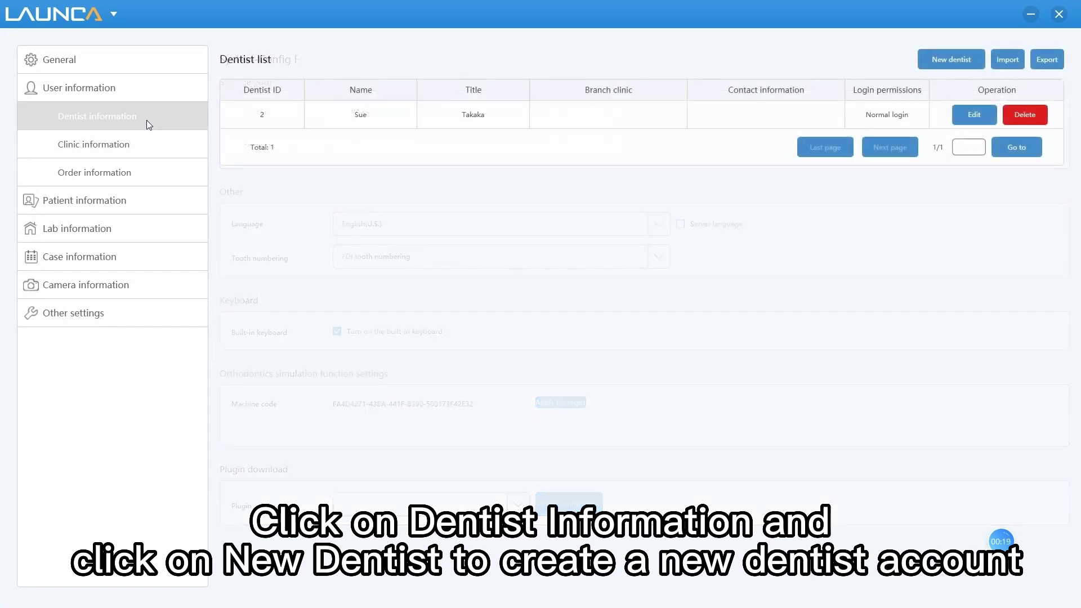
- Add a new dentist named LAUNCA with title LAUNCA and link a verified e-mail address
{"action": "left_click", "coordinate": [945, 61]}
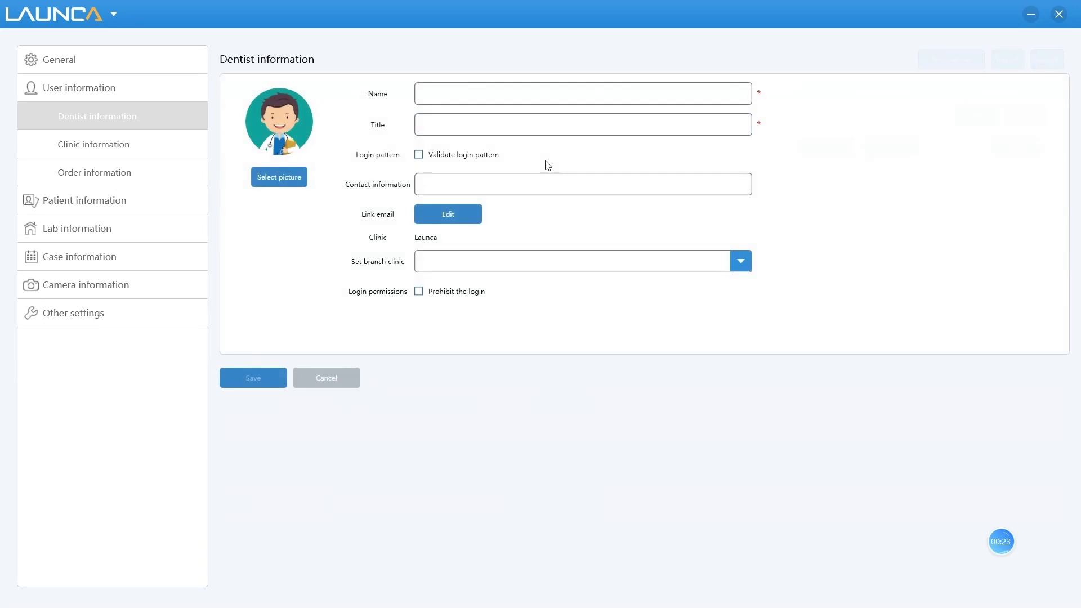
{"action": "type", "text": "LAUNC"}
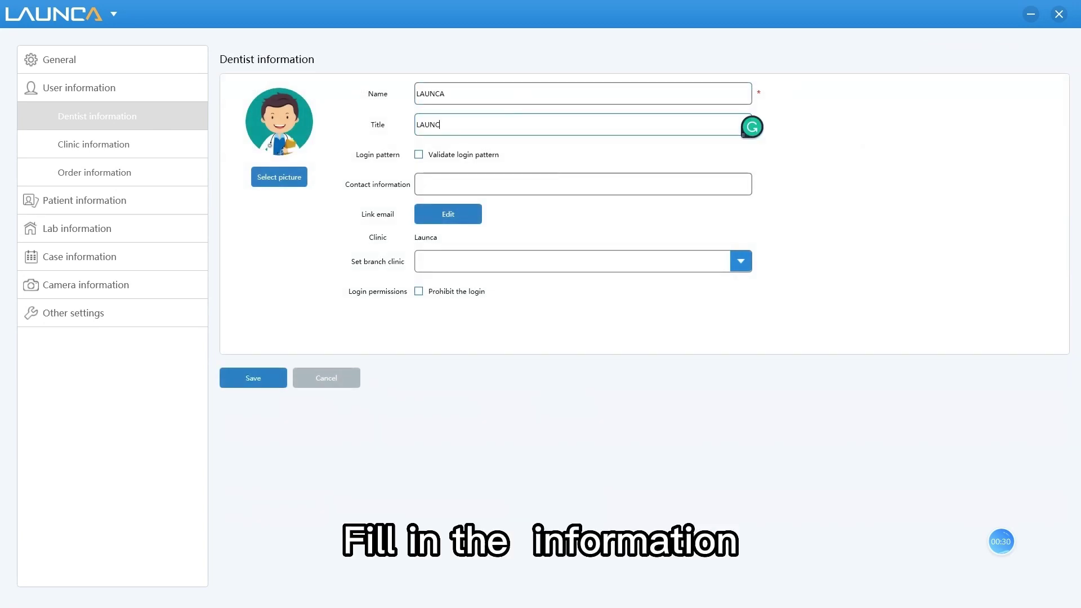
{"action": "type", "text": "A"}
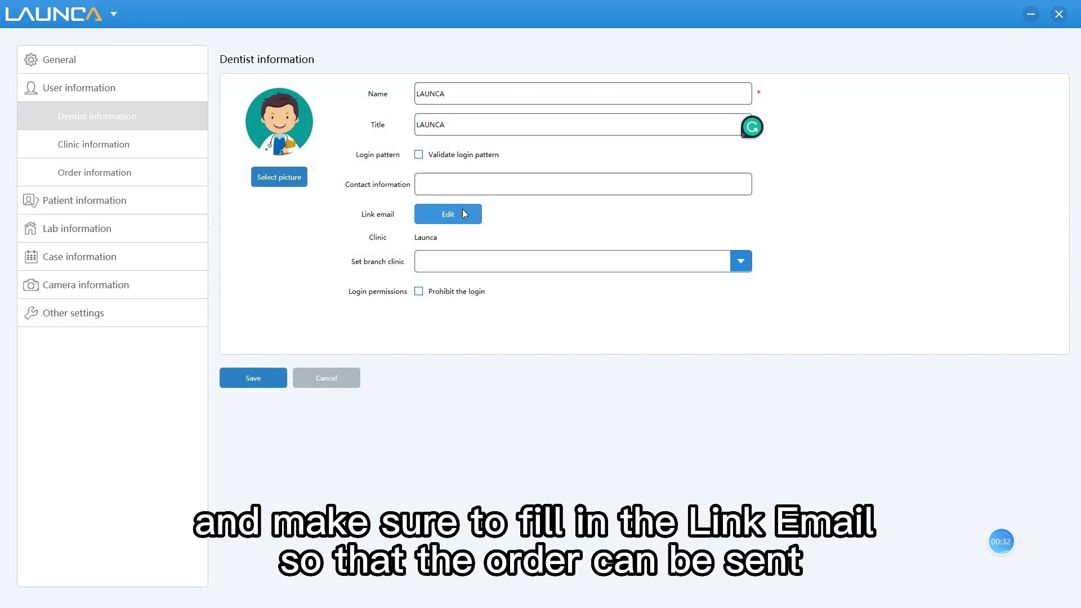
{"action": "left_click", "coordinate": [463, 213]}
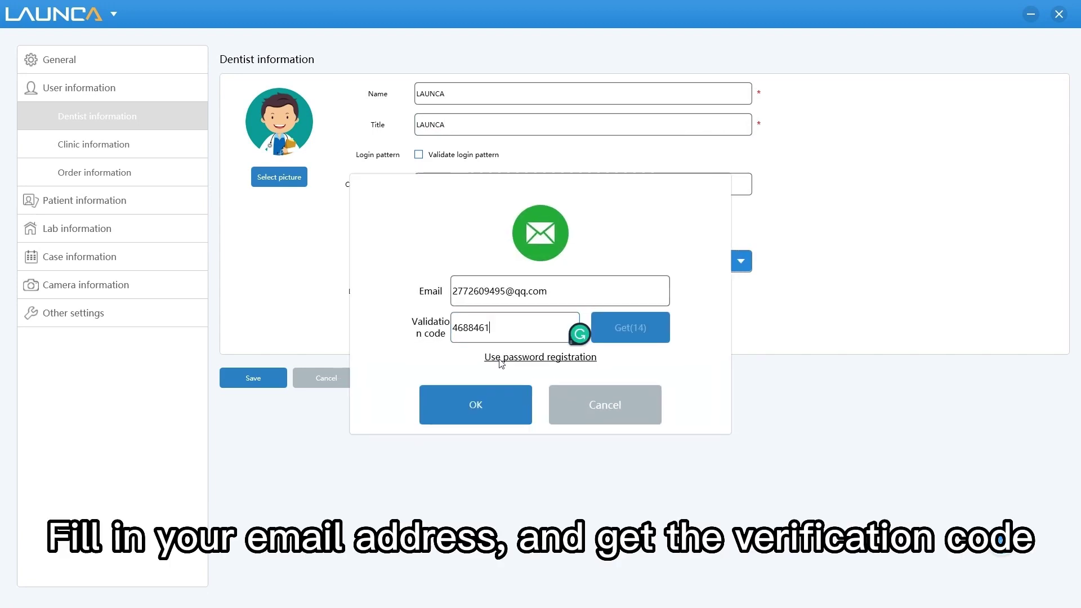
{"action": "left_click", "coordinate": [479, 409]}
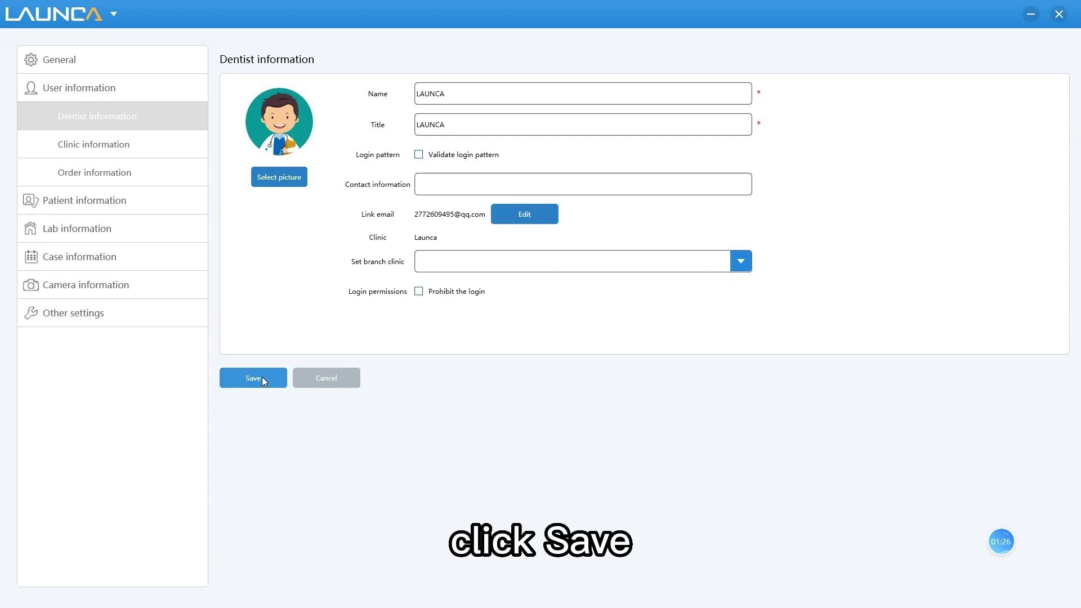
- Save the LAUNCA dentist, then log off the administrator account and confirm
{"action": "left_click", "coordinate": [262, 378]}
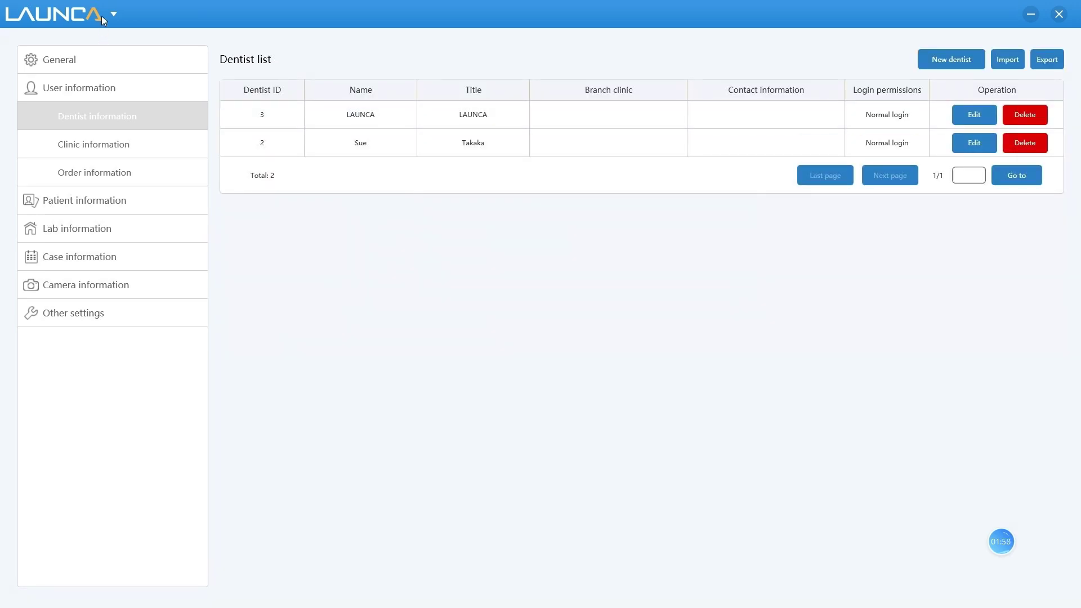
{"action": "left_click", "coordinate": [107, 15]}
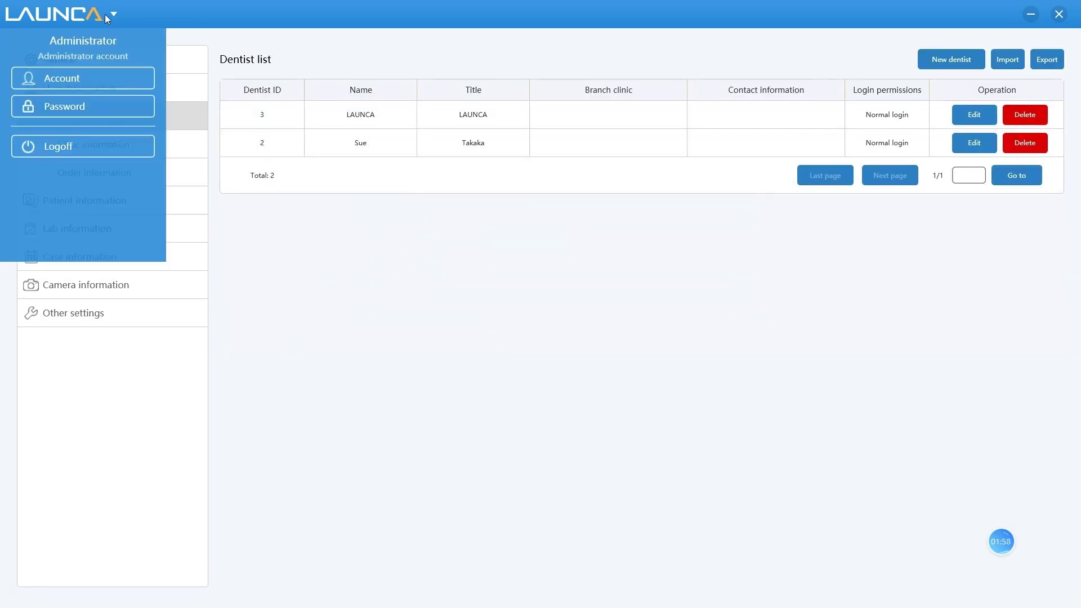
{"action": "left_click", "coordinate": [82, 146]}
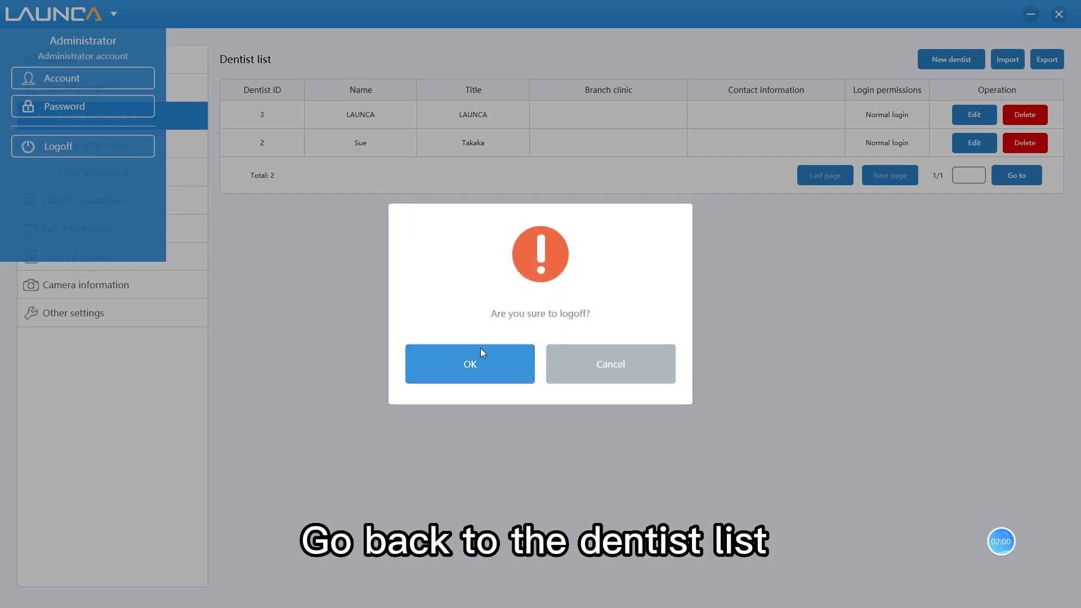
{"action": "left_click", "coordinate": [481, 353]}
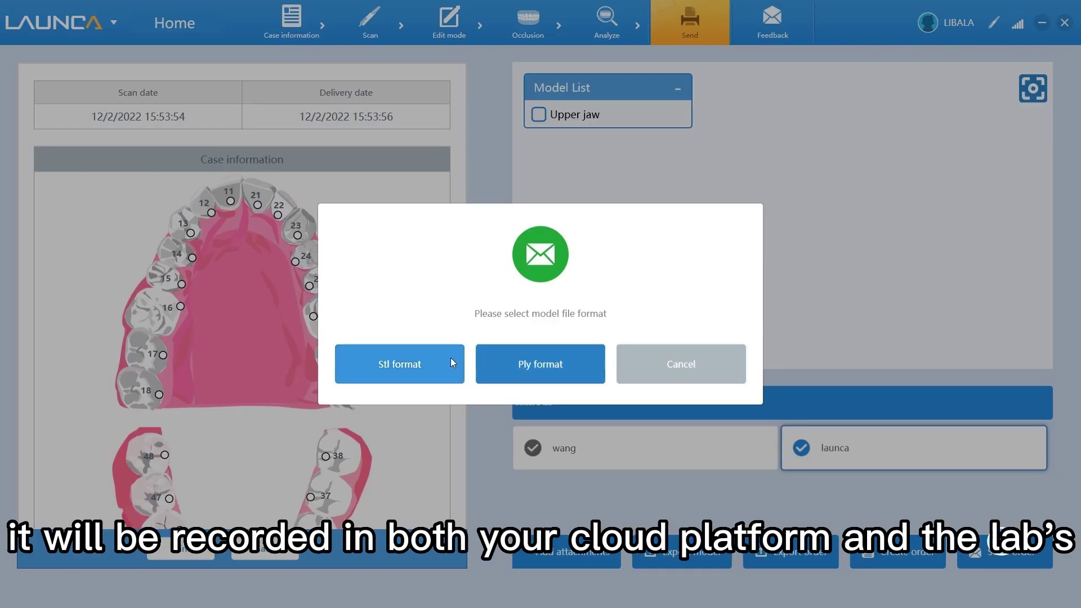
- Choose STL as the model file format for sending the upper-jaw case
{"action": "left_click", "coordinate": [451, 359]}
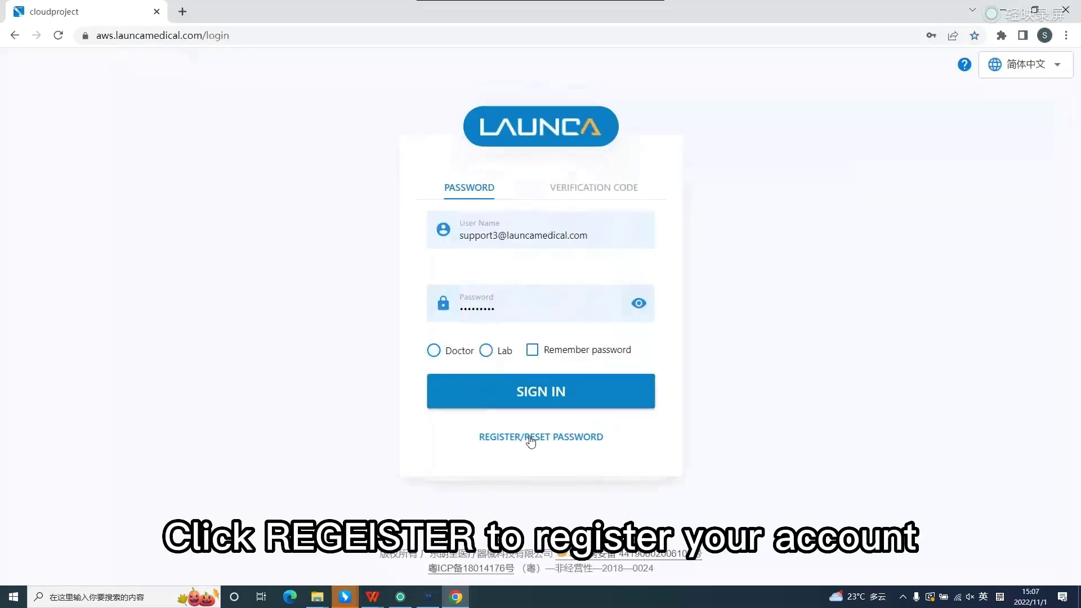
- View the registration form, return to sign-in, and select the Doctor login type
{"action": "left_click", "coordinate": [529, 439]}
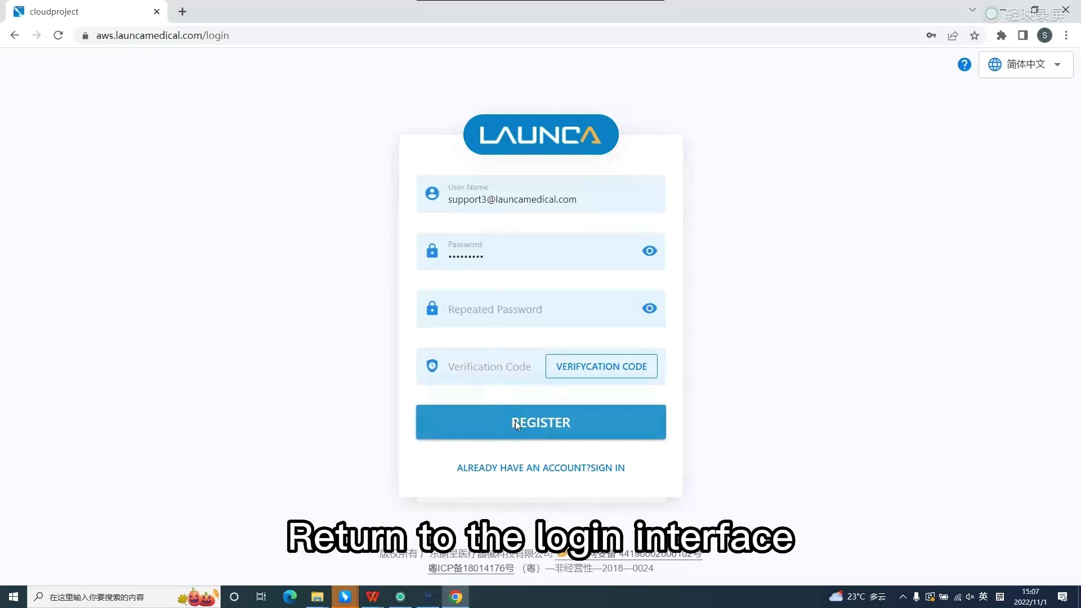
{"action": "left_click", "coordinate": [522, 468]}
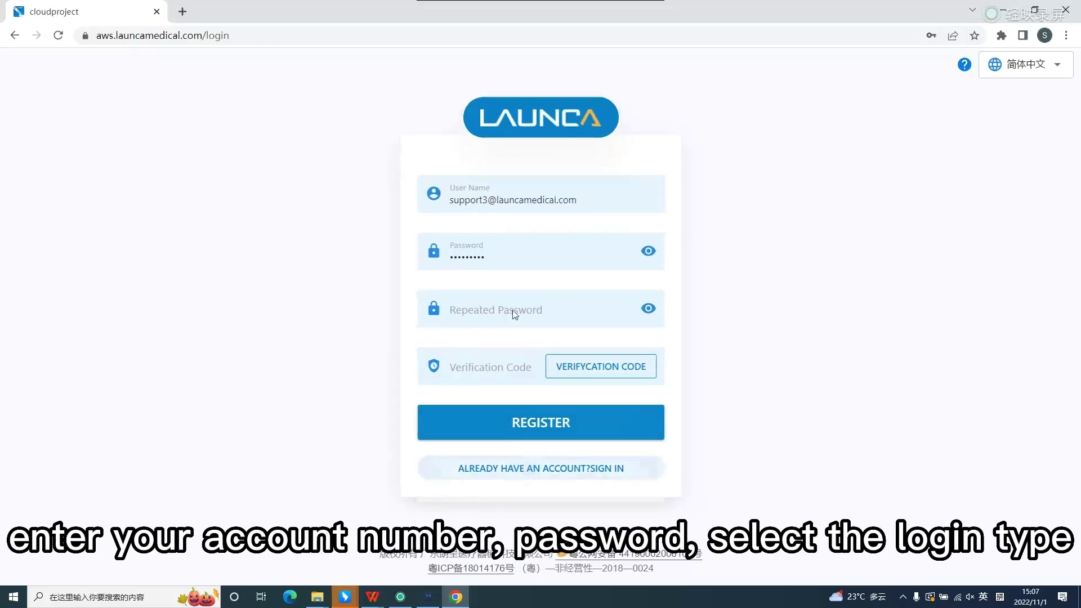
{"action": "left_click", "coordinate": [434, 349]}
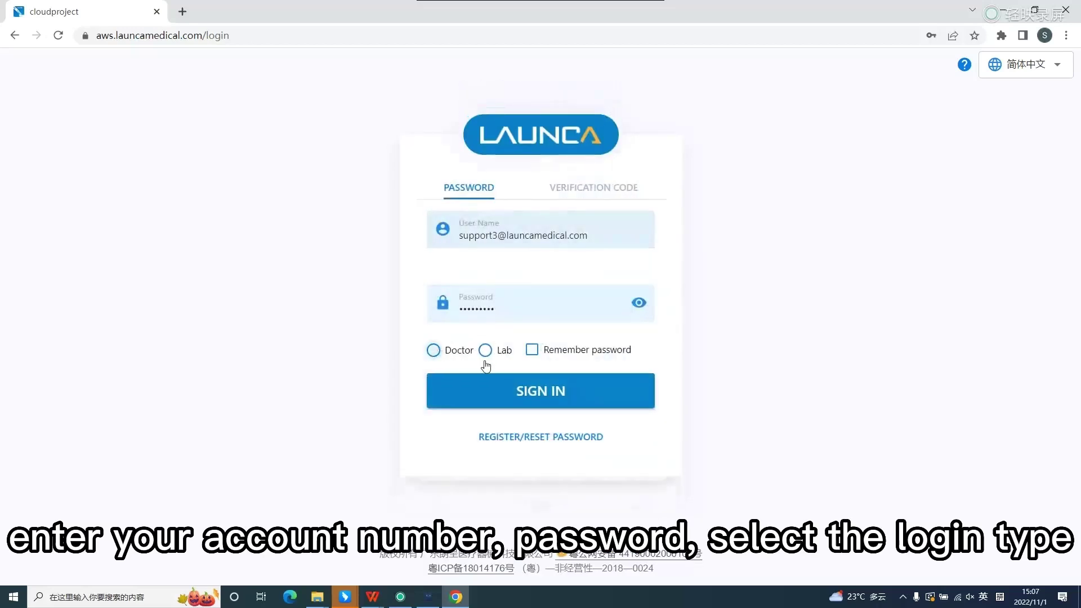
- Sign in as a doctor, refresh the case list, and open the new cloud test 5 order
{"action": "left_click", "coordinate": [531, 393]}
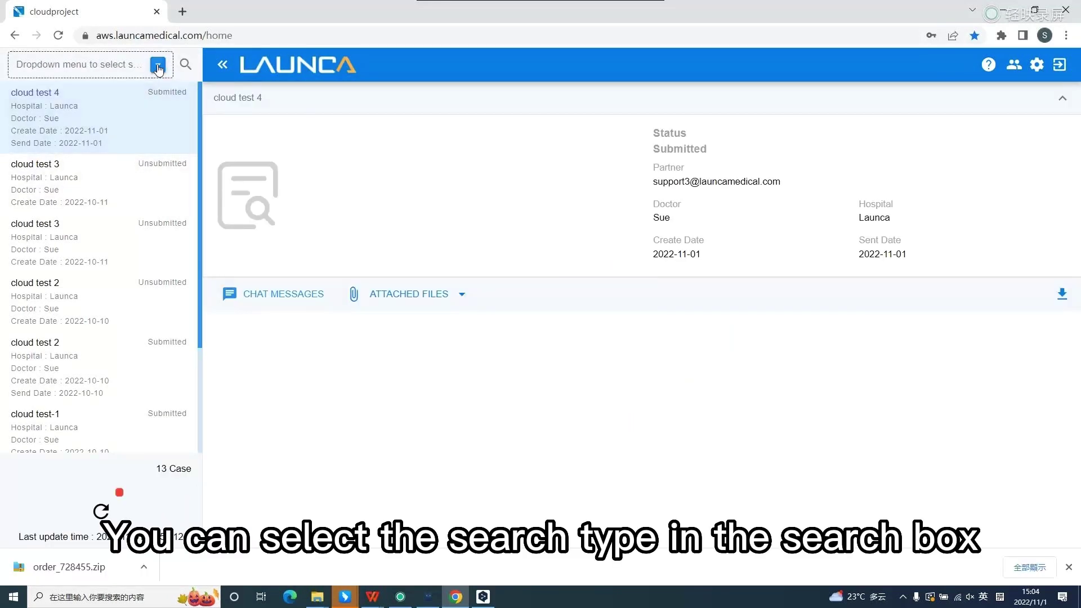
{"action": "left_click", "coordinate": [158, 66]}
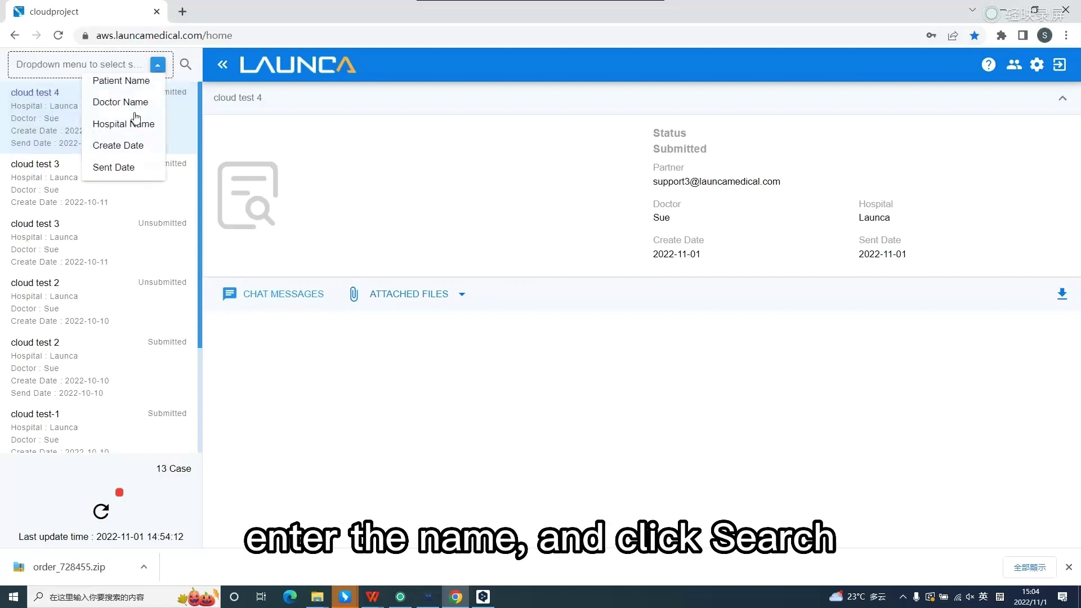
{"action": "left_click", "coordinate": [159, 66]}
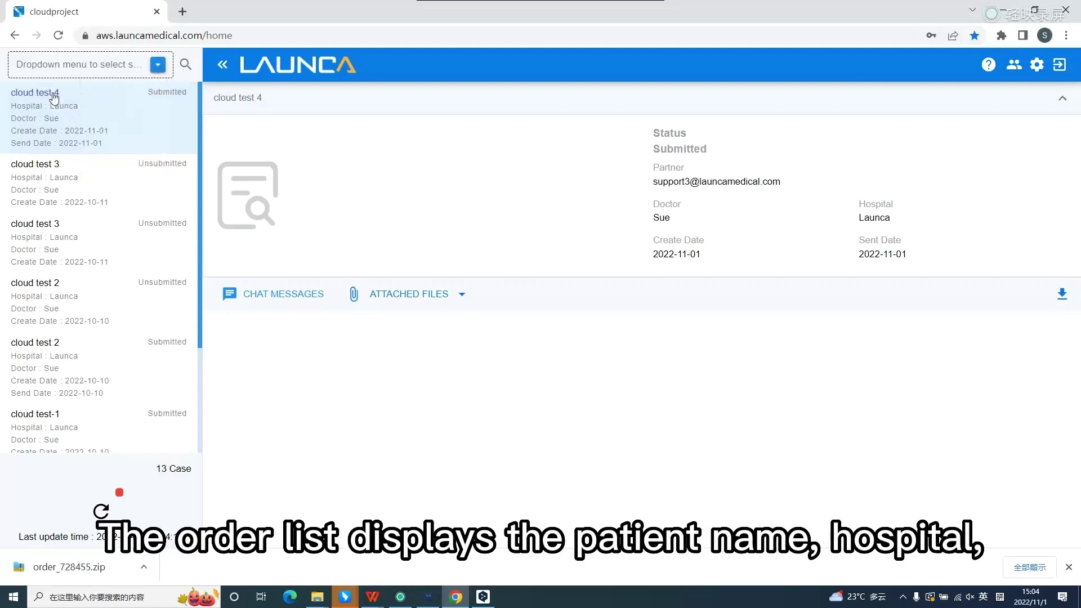
{"action": "left_click", "coordinate": [85, 110]}
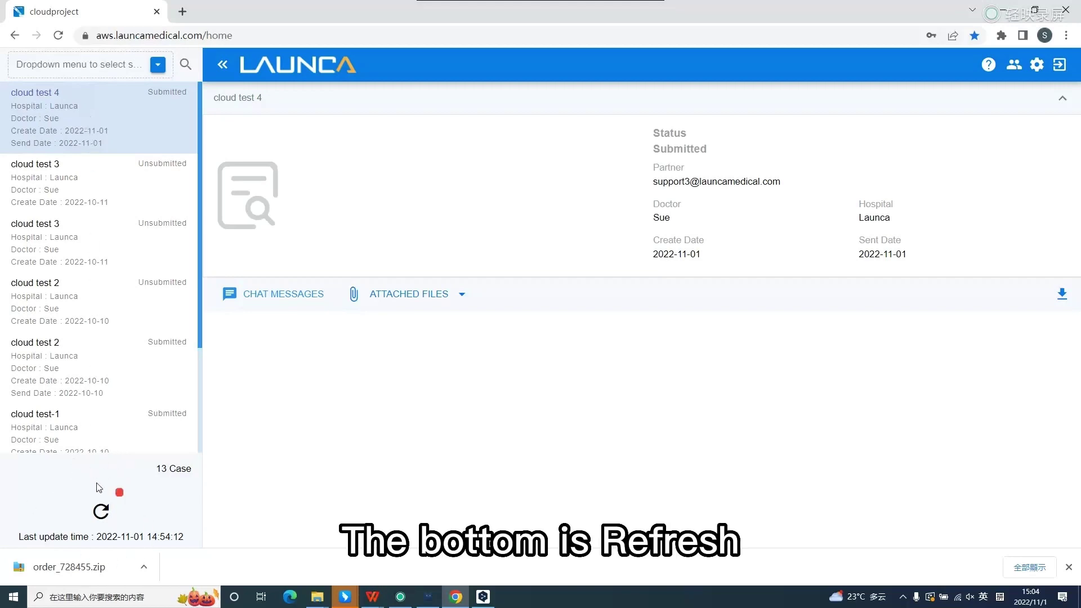
{"action": "left_click", "coordinate": [102, 512]}
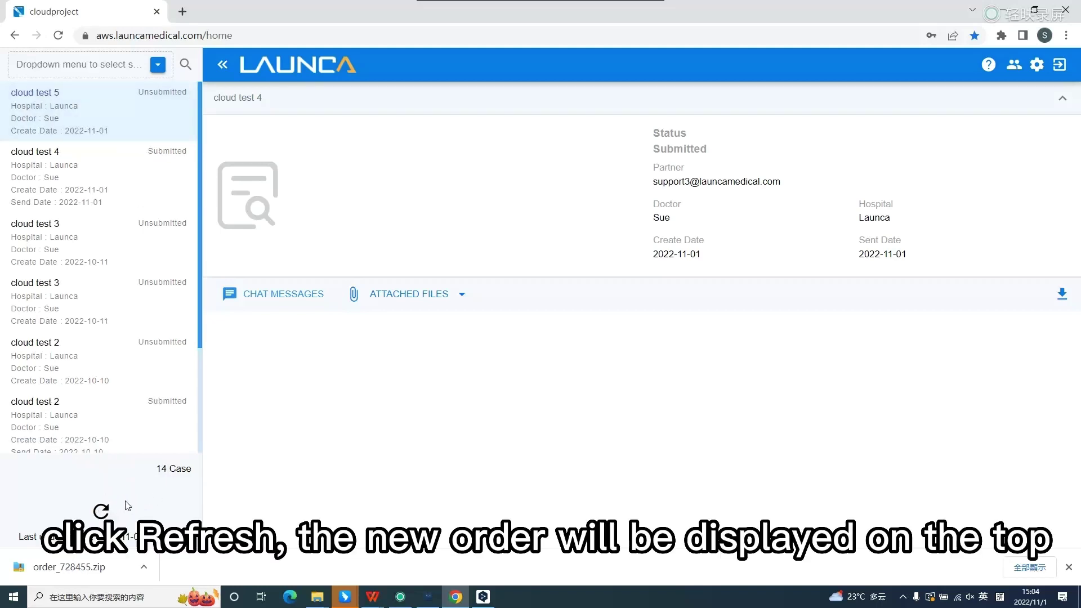
{"action": "left_click", "coordinate": [86, 120]}
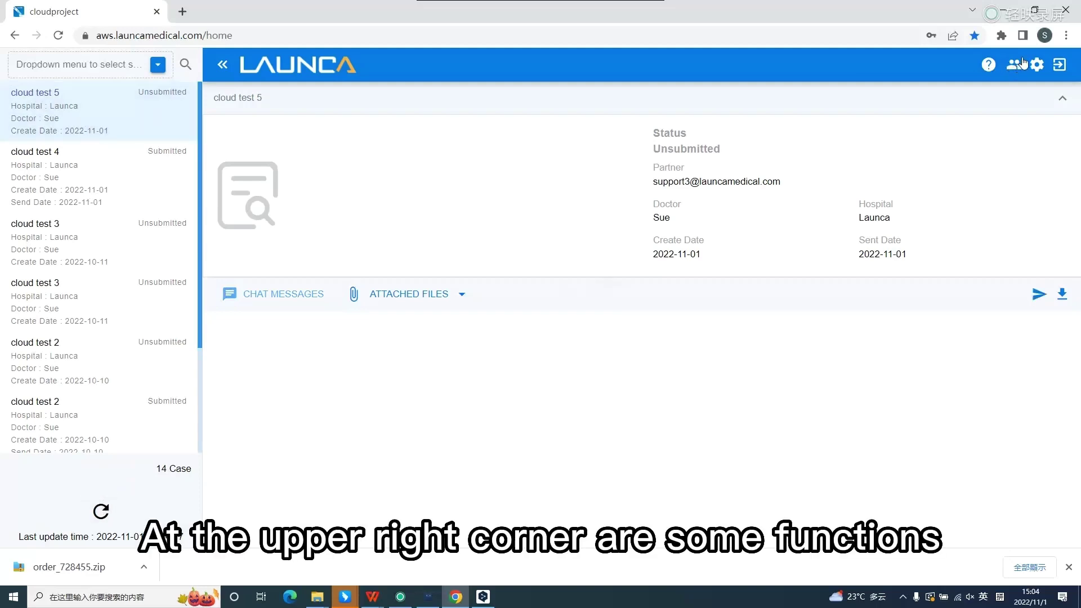
- Step through the guided tour tips, then dismiss the tour to reveal cloud test 5's details
{"action": "left_click", "coordinate": [988, 68]}
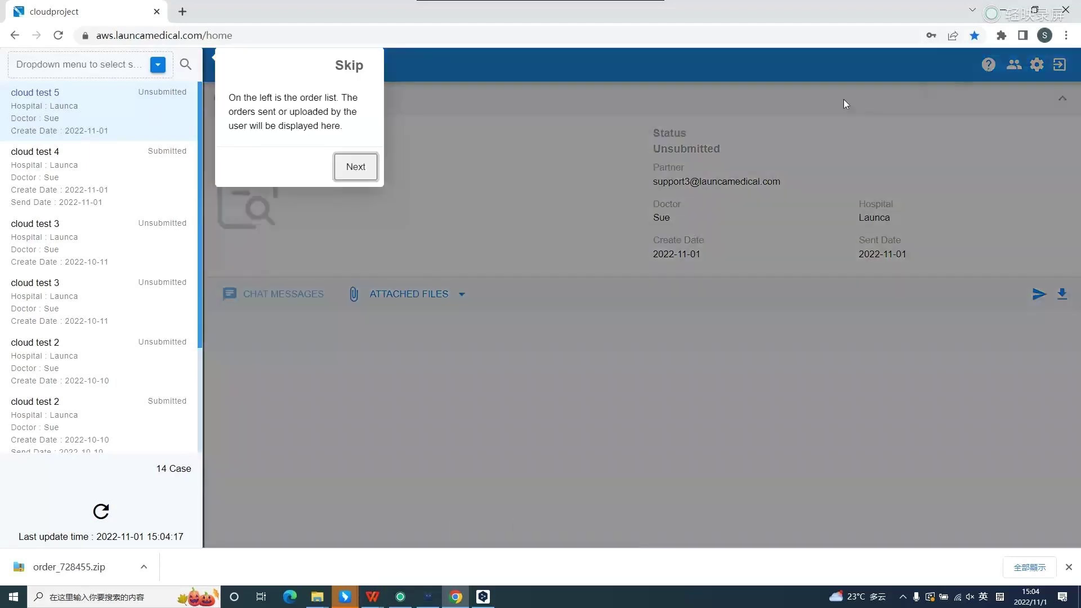
{"action": "left_click", "coordinate": [356, 167]}
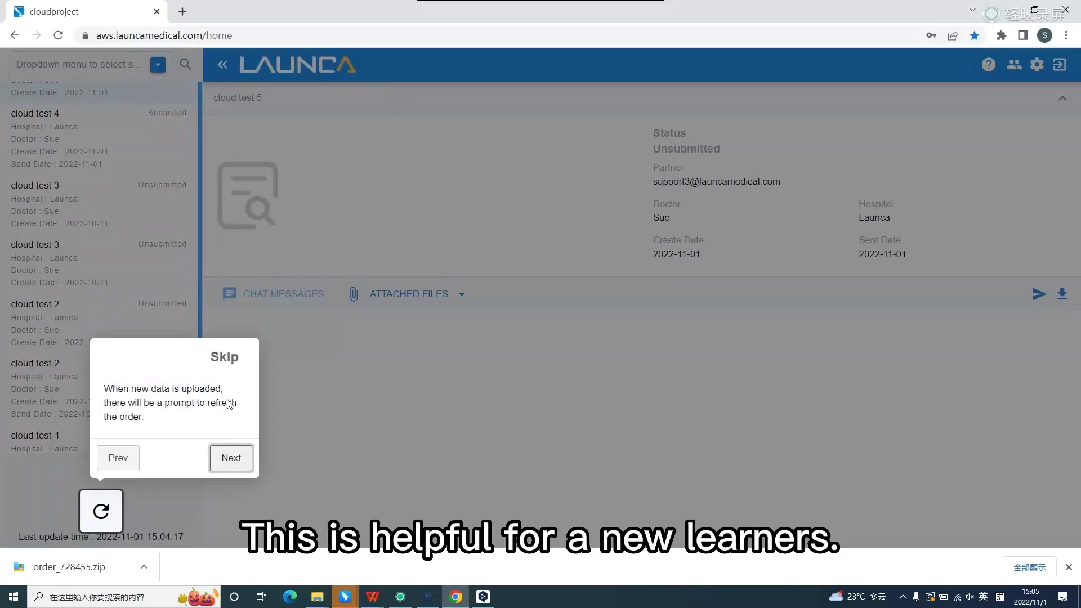
{"action": "left_click", "coordinate": [236, 463]}
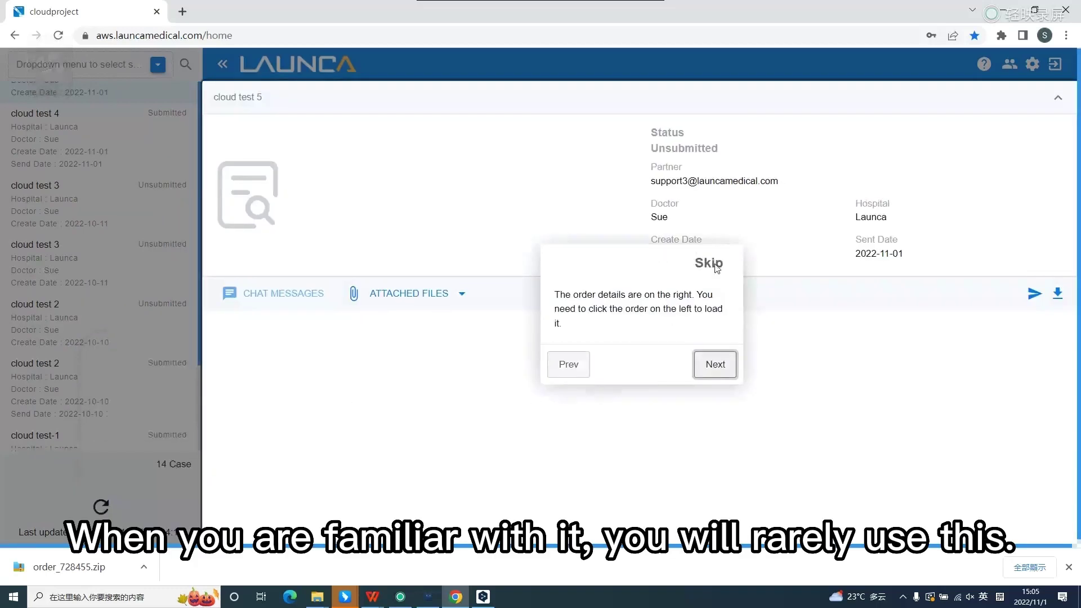
{"action": "left_click", "coordinate": [717, 269]}
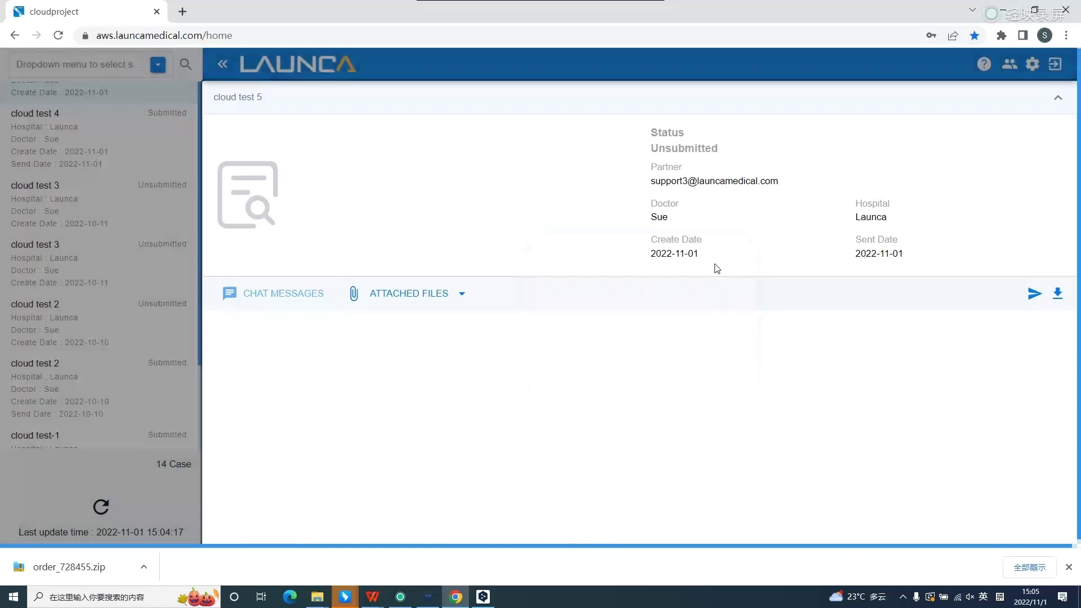
{"action": "left_click", "coordinate": [1013, 65]}
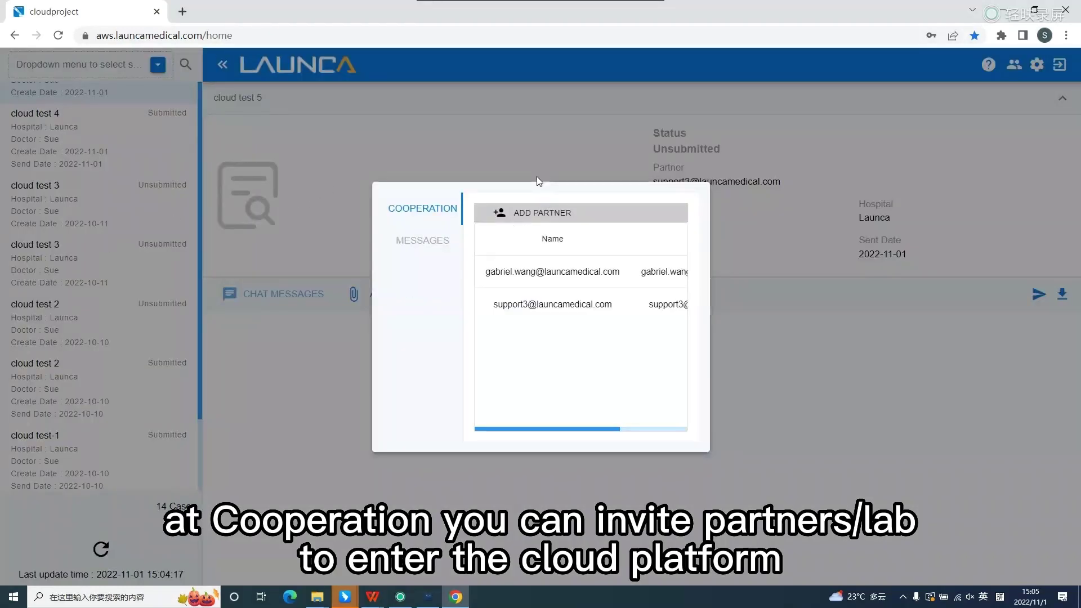
{"action": "left_click", "coordinate": [533, 211]}
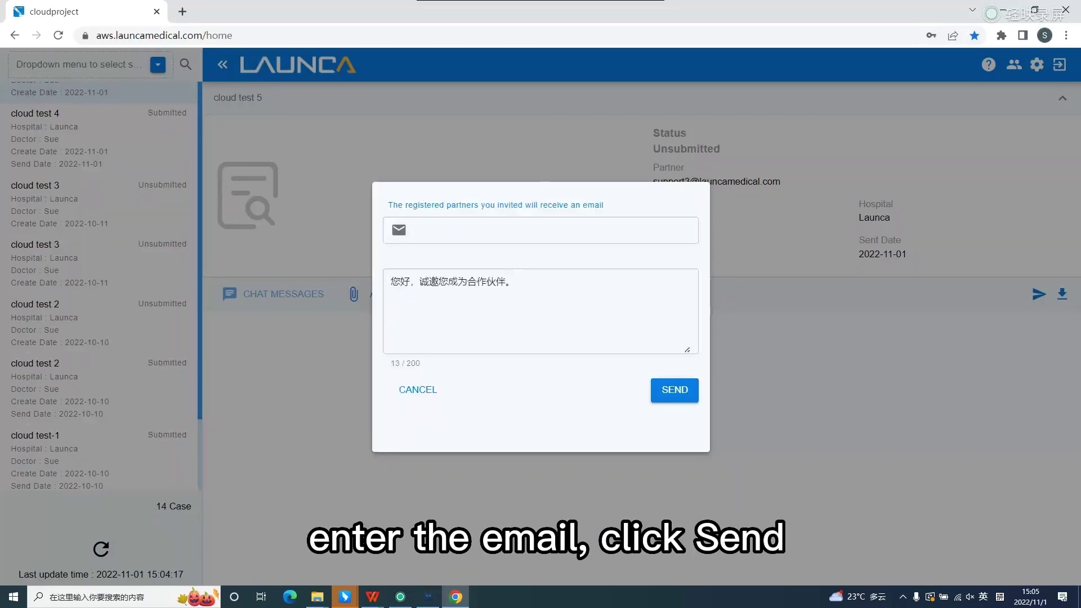
{"action": "left_click", "coordinate": [541, 231]}
{"action": "key", "text": "ctrl+v"}
{"action": "left_click", "coordinate": [675, 391]}
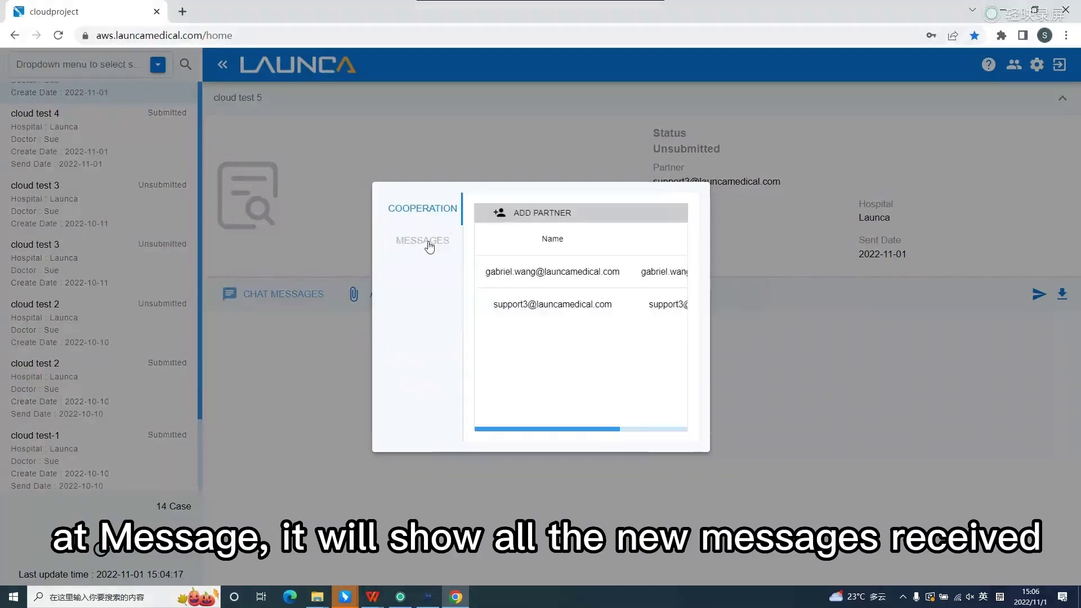
{"action": "left_click", "coordinate": [428, 242]}
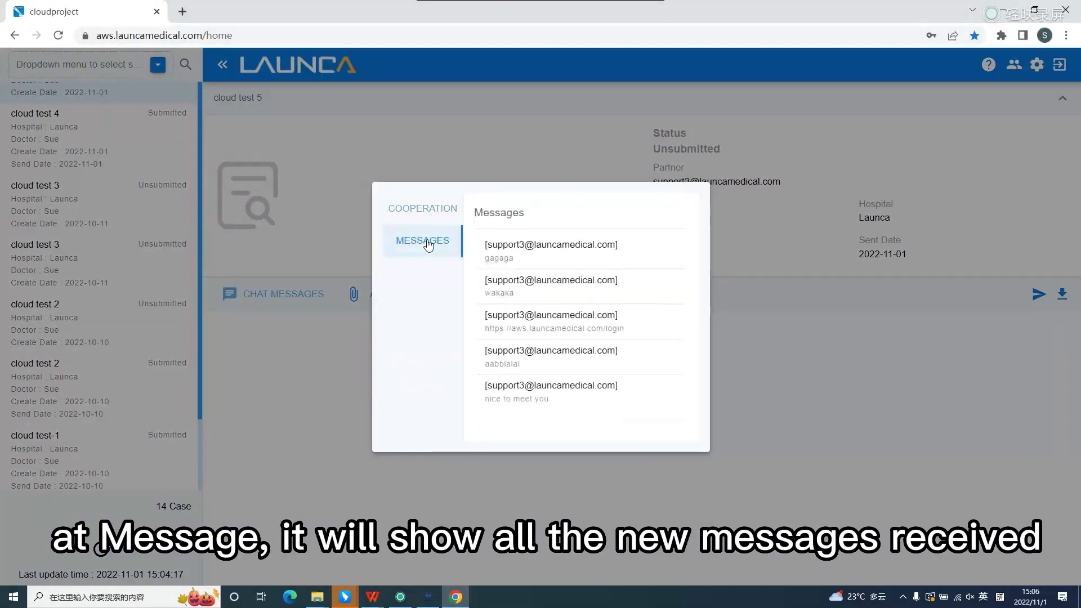
- Close the partners panel and save the Display settings with English as the interface language
{"action": "left_click", "coordinate": [604, 459]}
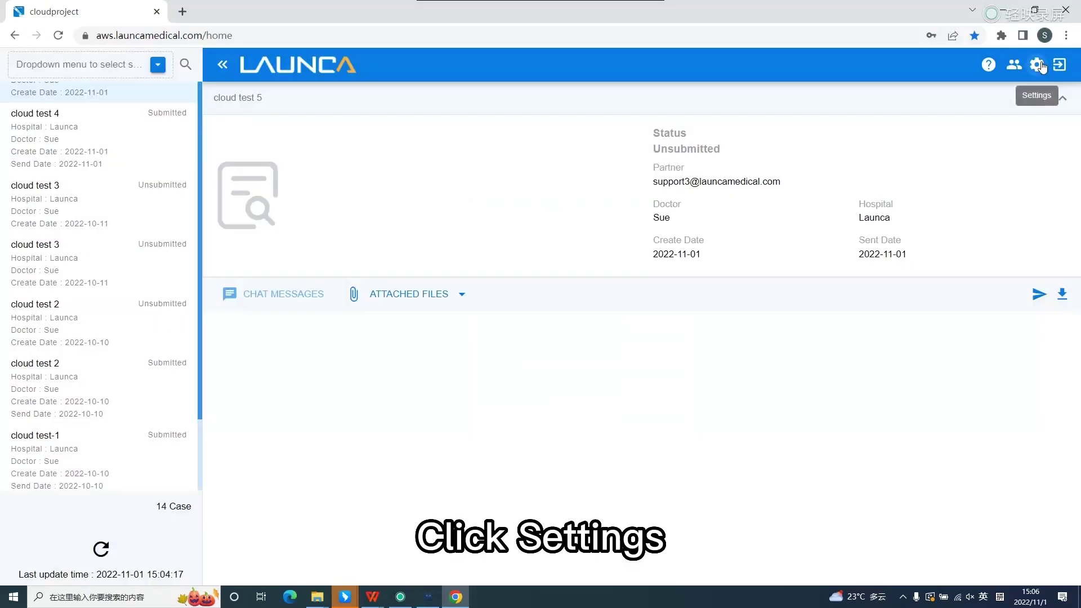
{"action": "left_click", "coordinate": [1040, 65]}
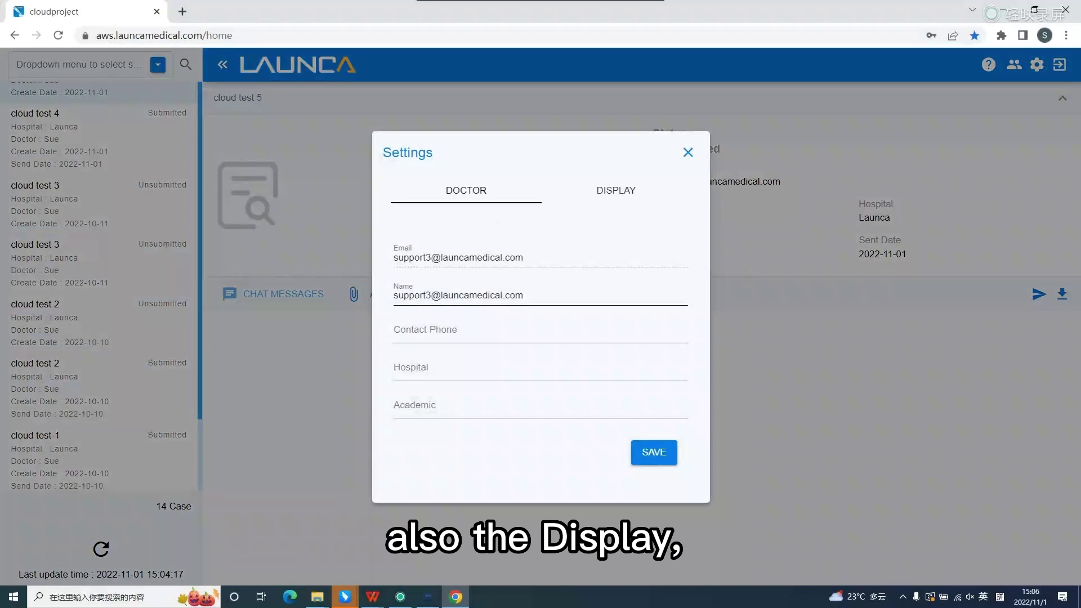
{"action": "left_click", "coordinate": [627, 193]}
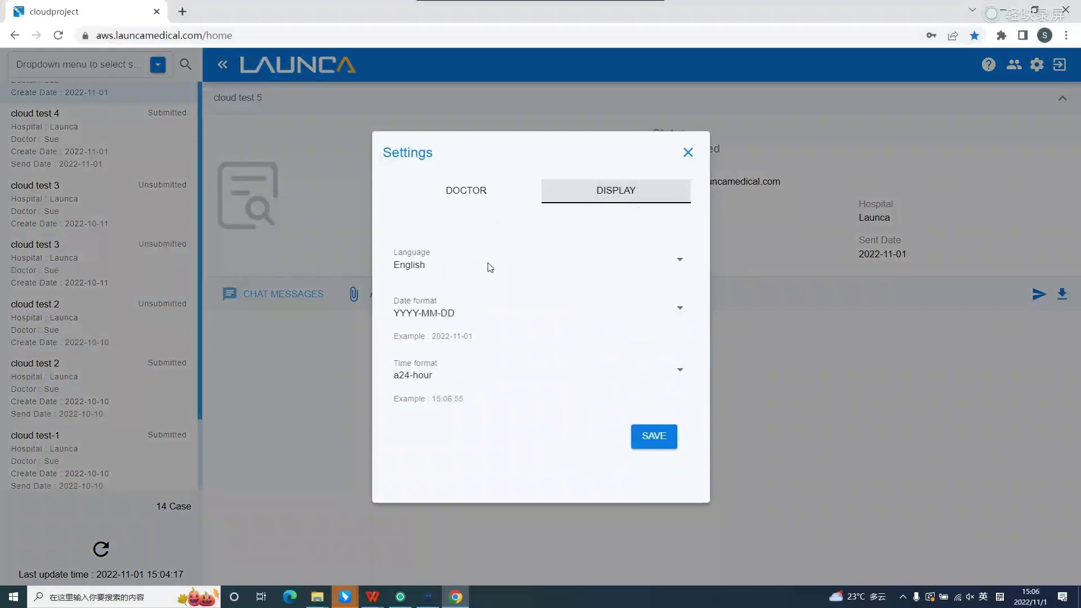
{"action": "left_click", "coordinate": [676, 266]}
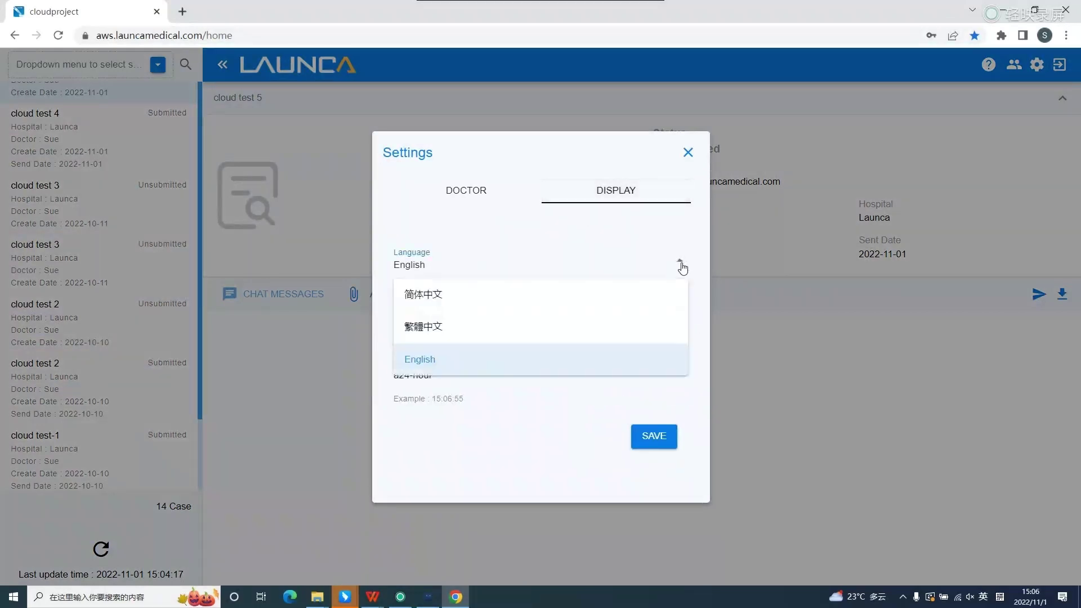
{"action": "key", "text": "Down"}
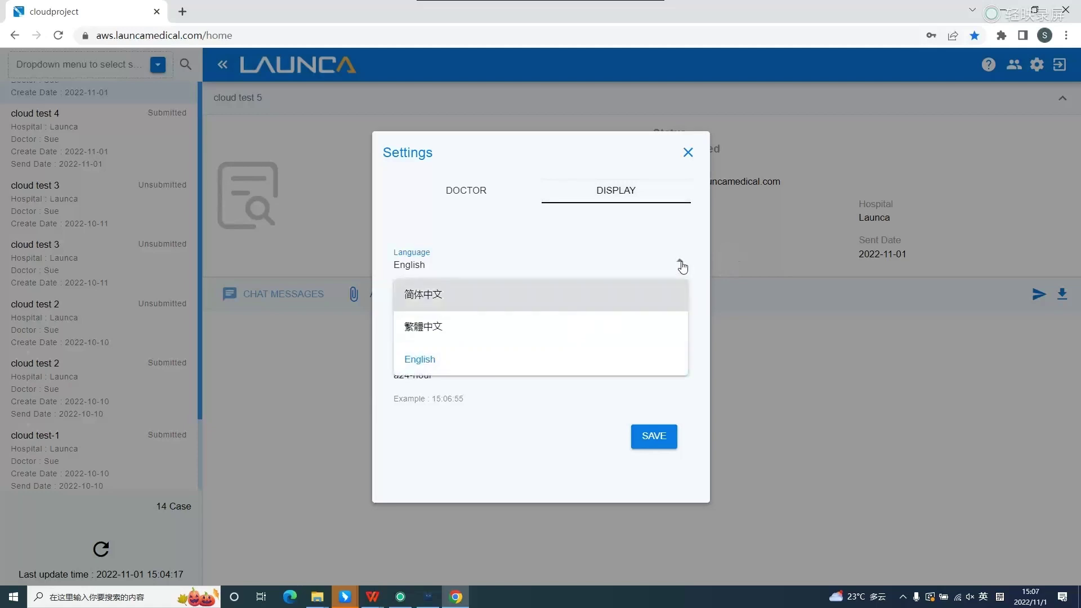
{"action": "left_click", "coordinate": [682, 265]}
{"action": "left_click", "coordinate": [652, 437]}
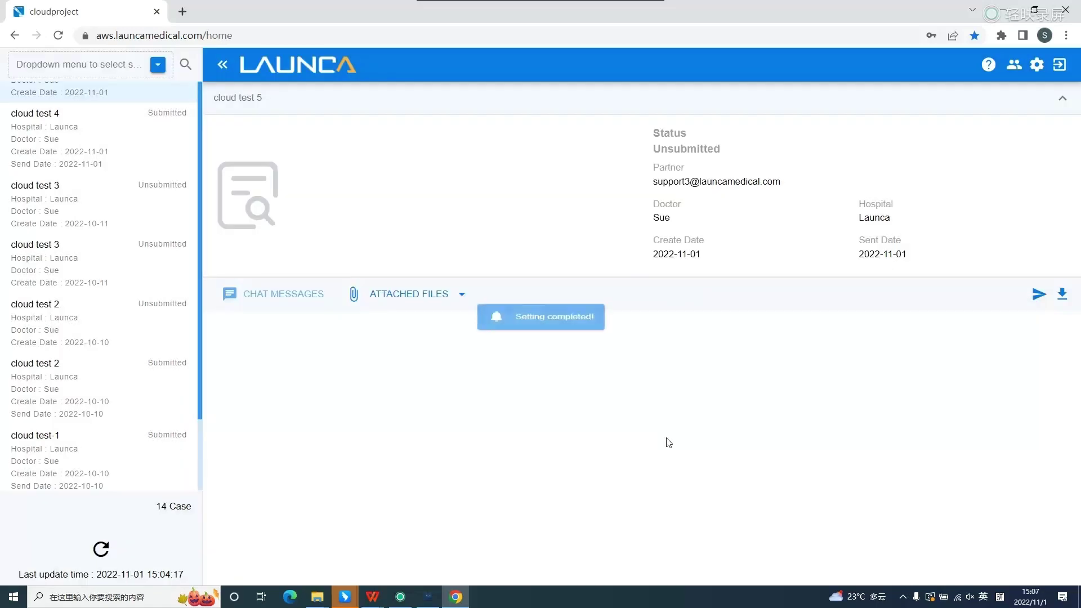
- Log out, sign back in, and open the submitted cloud test 6 order
{"action": "left_click", "coordinate": [1061, 65]}
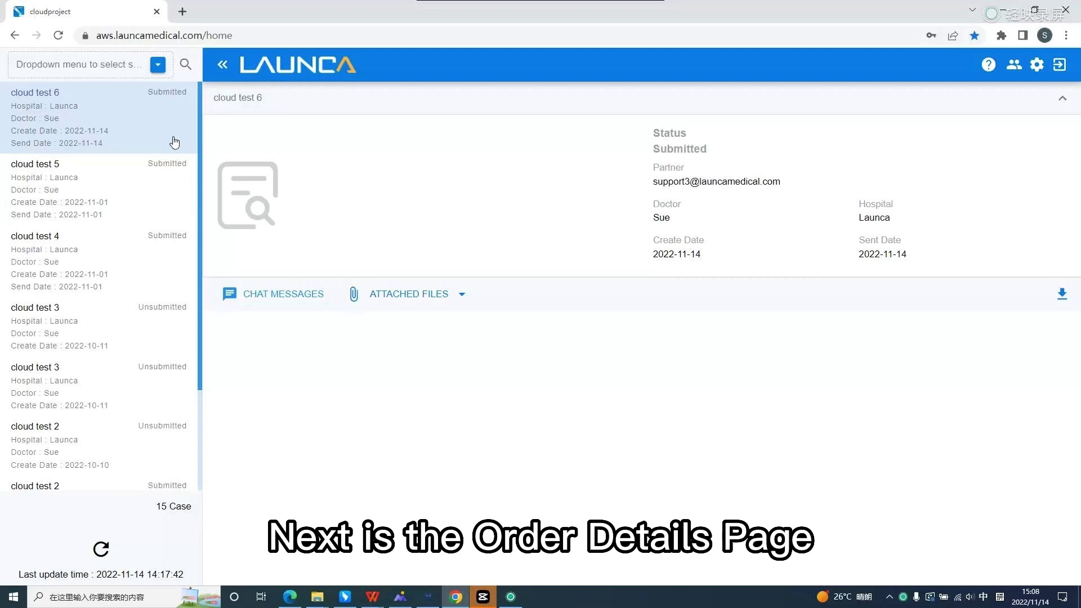
{"action": "left_click", "coordinate": [172, 138]}
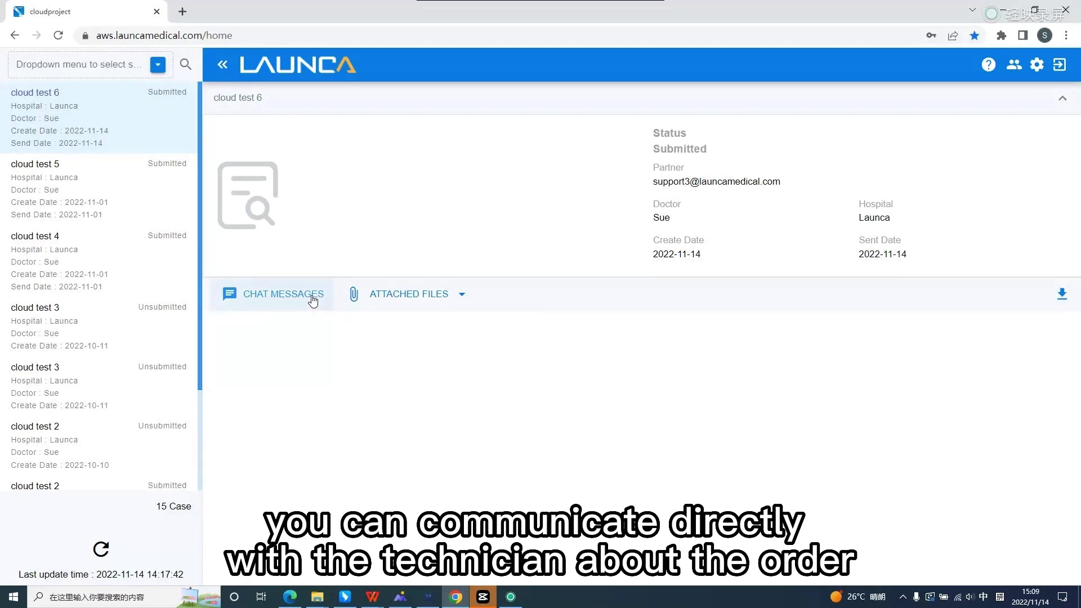
- Type 'hallo' in cloud test 6's chat and list the attached file types Dental model and PDF
{"action": "left_click", "coordinate": [313, 300]}
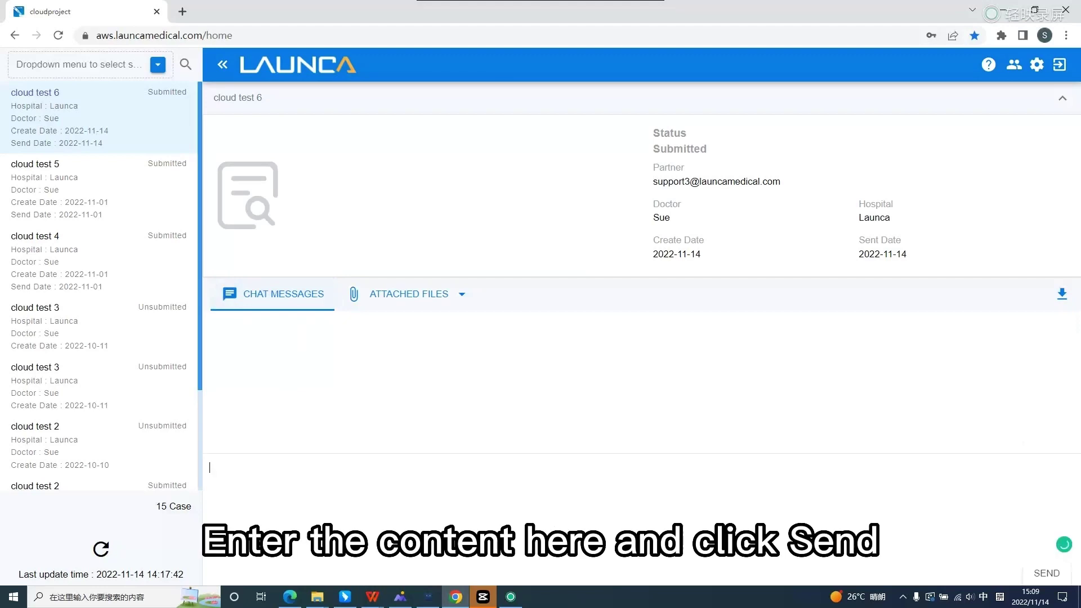
{"action": "type", "text": "hallo"}
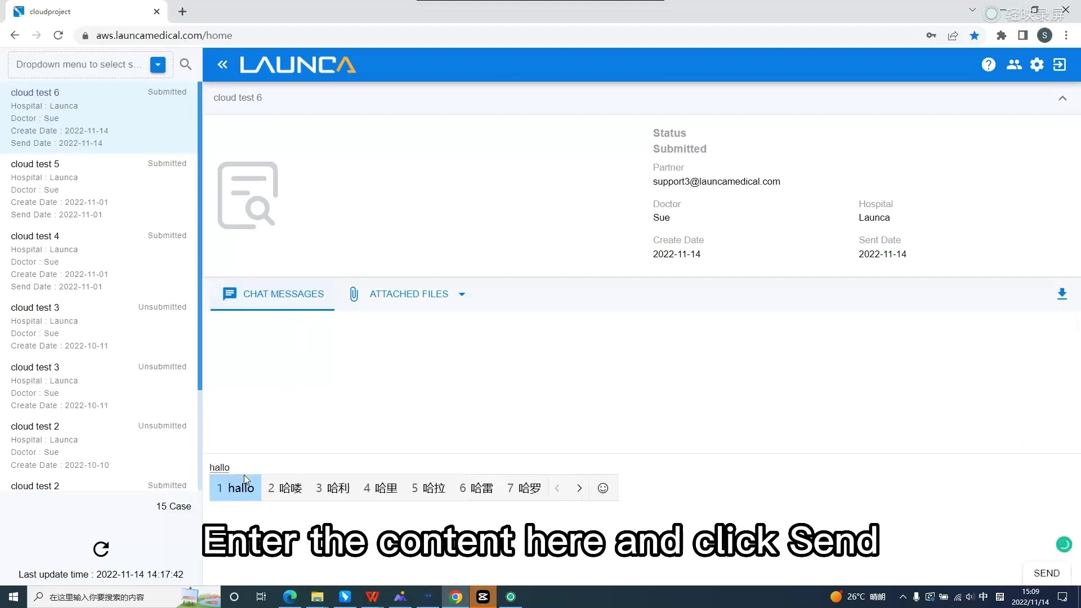
{"action": "left_click", "coordinate": [428, 297]}
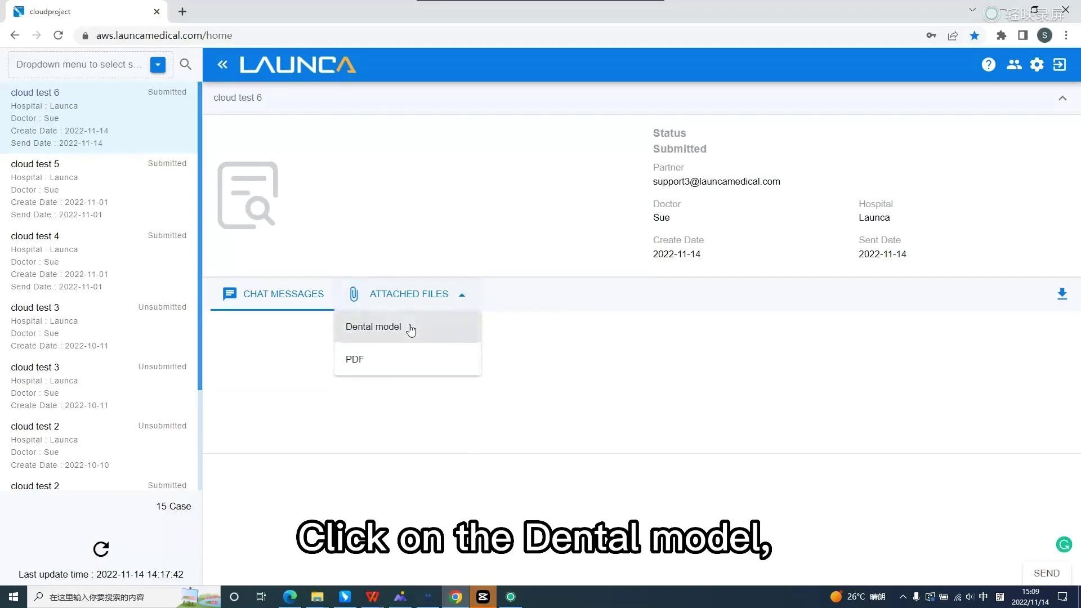
- Load lower.stl into the dental model preview and rotate the jaw with the info panel collapsed
{"action": "left_click", "coordinate": [411, 330]}
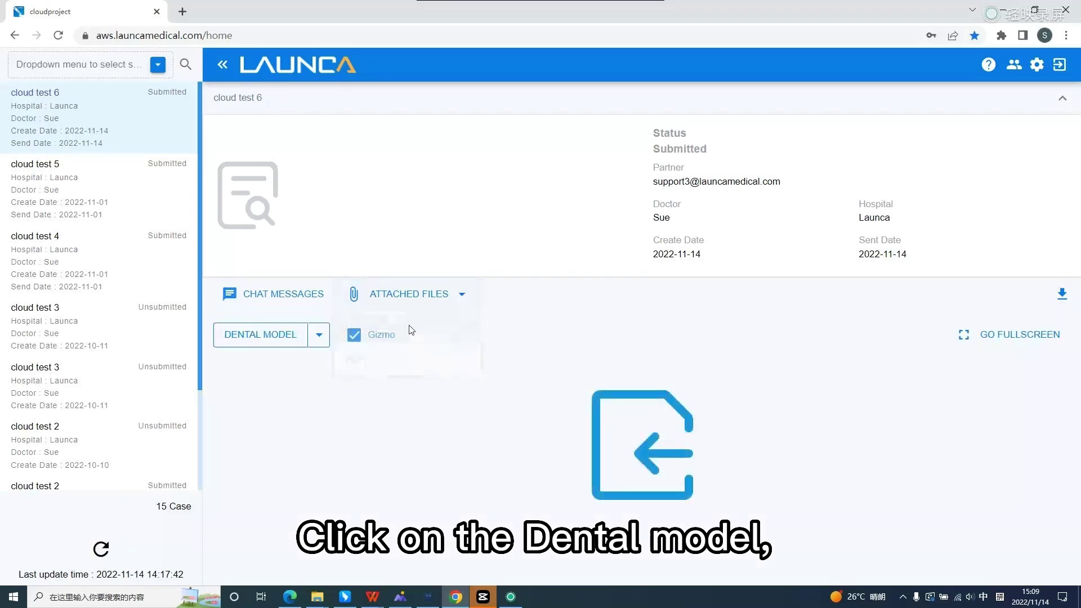
{"action": "left_click", "coordinate": [323, 340]}
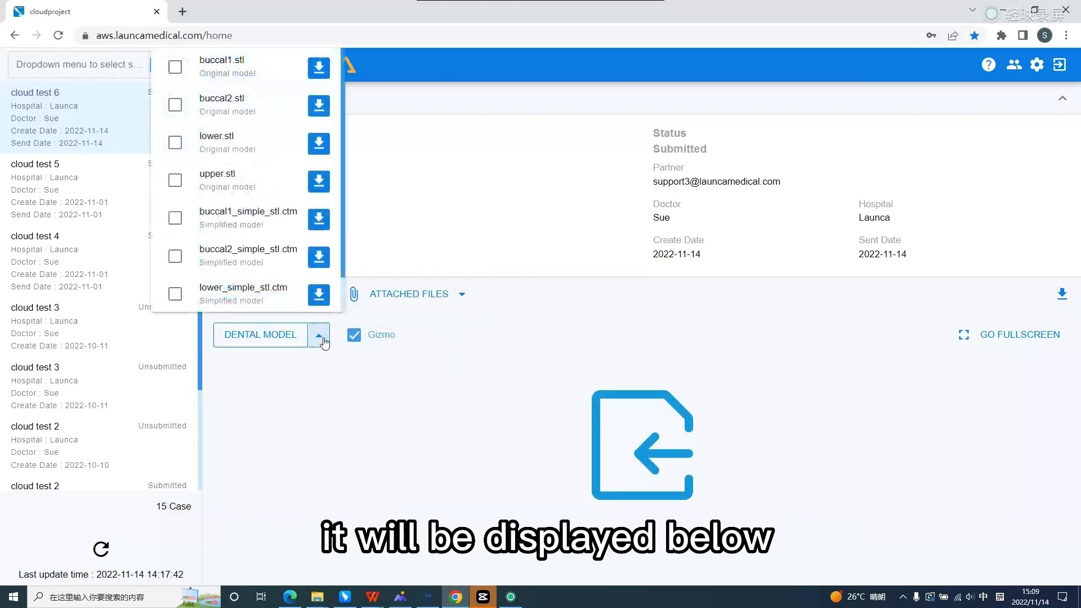
{"action": "left_click", "coordinate": [175, 142]}
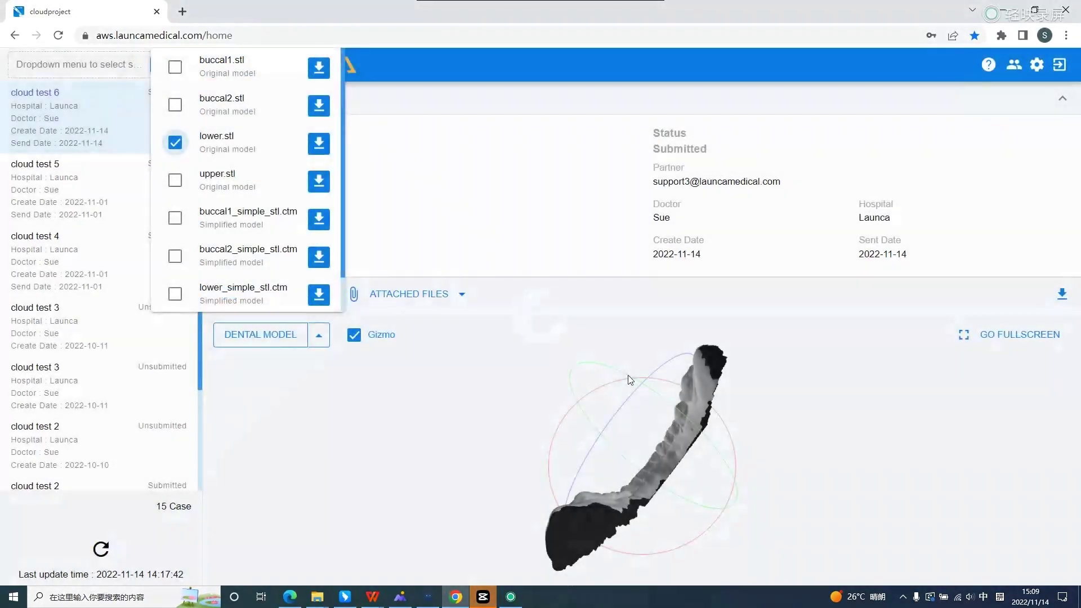
{"action": "left_click_drag", "start_coordinate": [691, 392], "coordinate": [667, 363]}
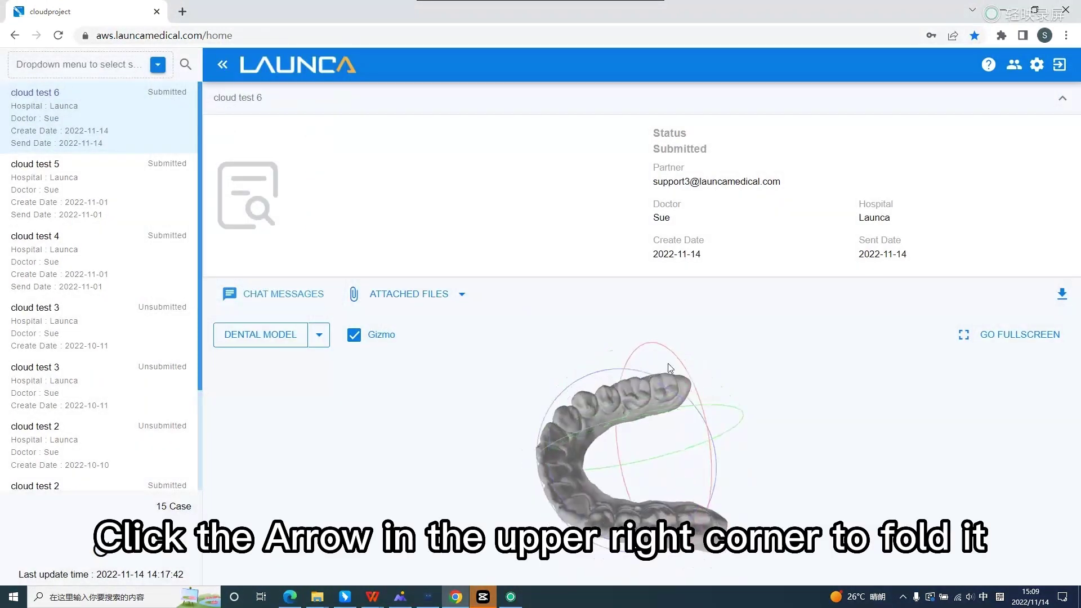
{"action": "left_click", "coordinate": [1062, 98]}
{"action": "left_click_drag", "start_coordinate": [655, 399], "coordinate": [514, 279]}
- Download lower.stl, show it in its folder, and rotate the scan in a 3D viewer
{"action": "left_click", "coordinate": [326, 173]}
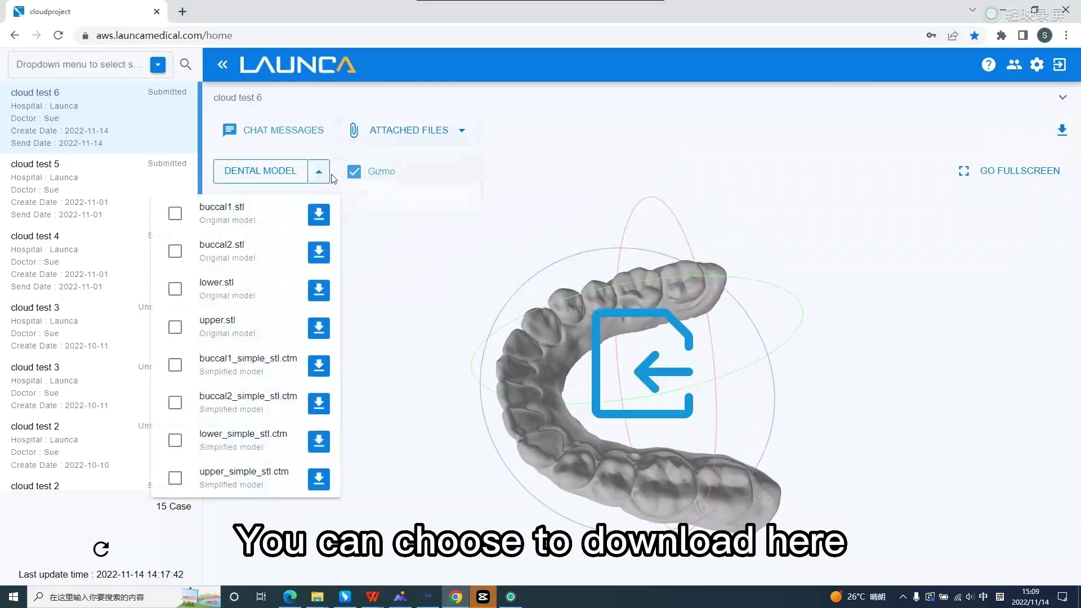
{"action": "left_click", "coordinate": [319, 291]}
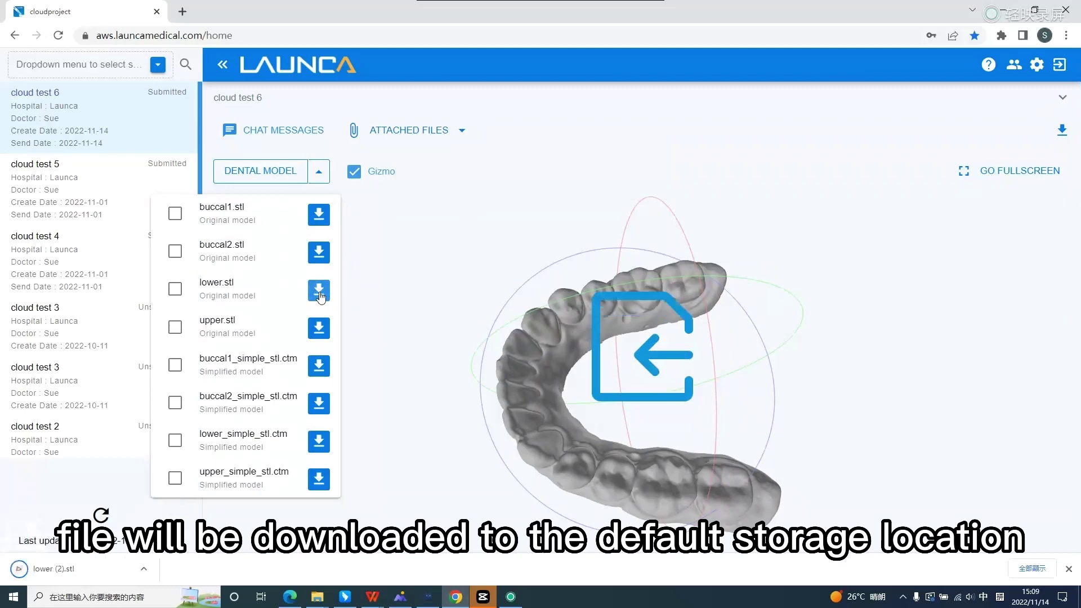
{"action": "left_click", "coordinate": [144, 569]}
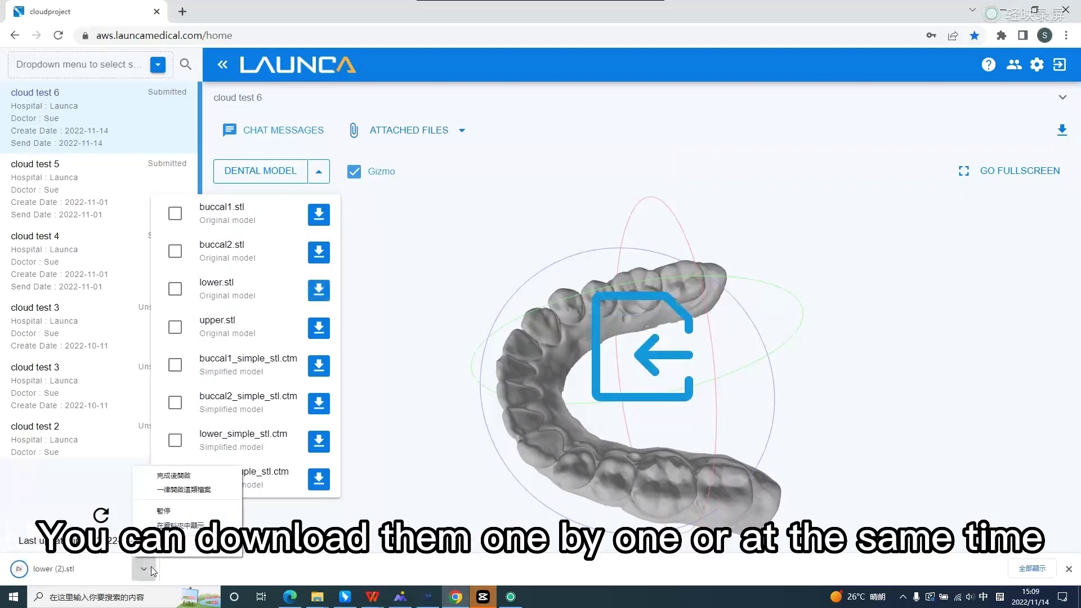
{"action": "left_click", "coordinate": [193, 532]}
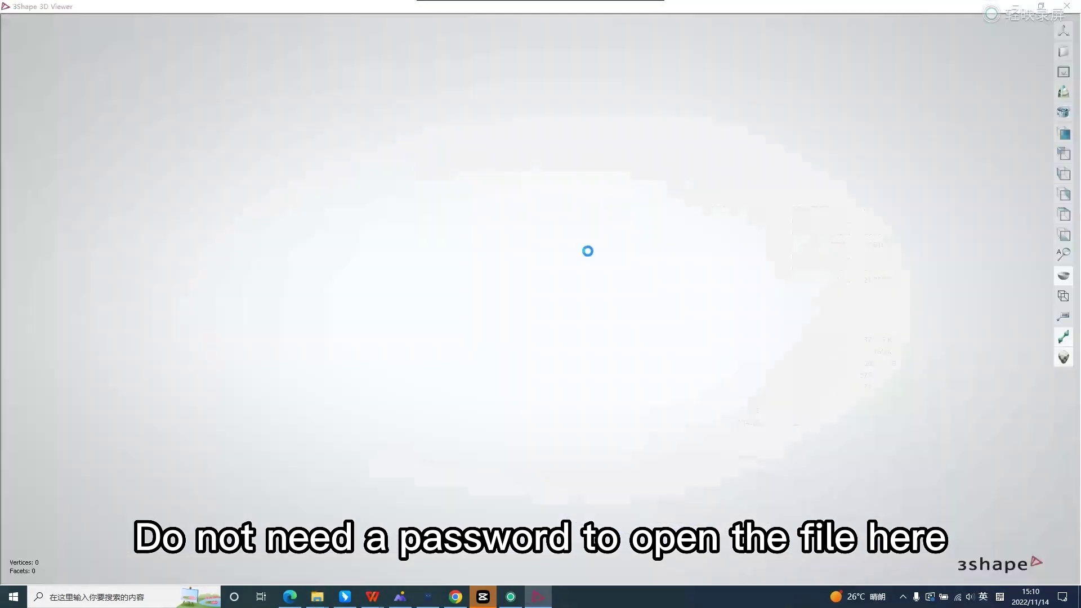
{"action": "left_click_drag", "start_coordinate": [564, 388], "coordinate": [701, 340]}
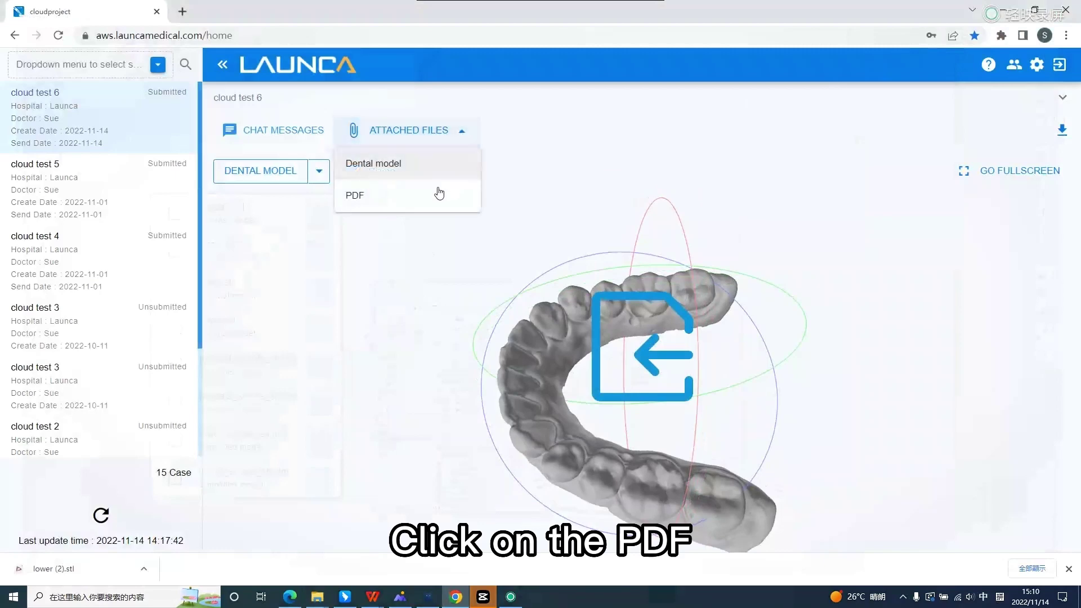
- Scroll through cloud test 6's PDF order form, then download the attached files as a zip
{"action": "left_click", "coordinate": [434, 194]}
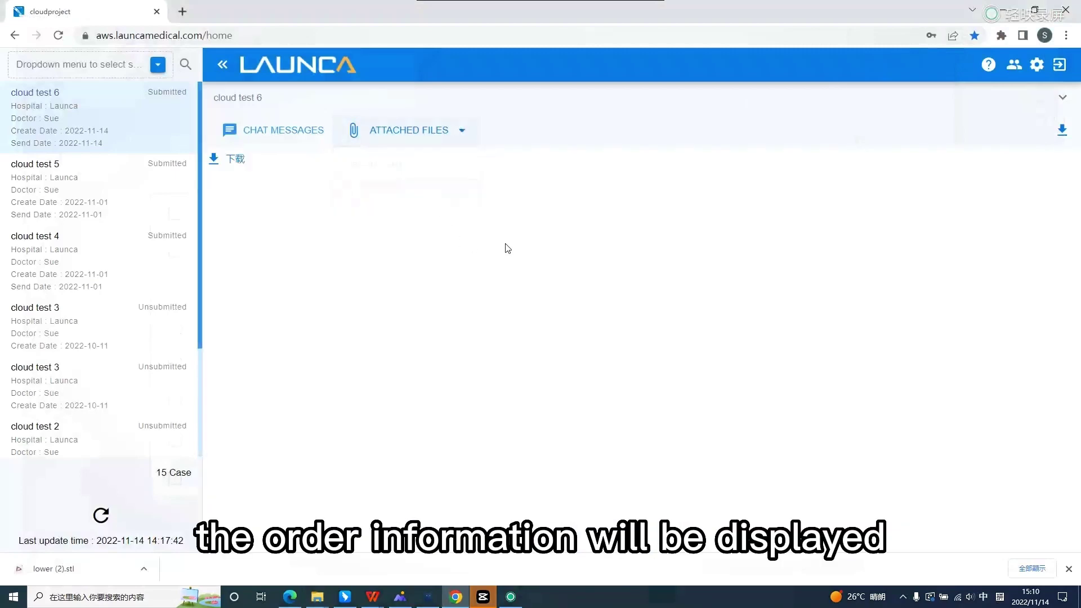
{"action": "scroll", "coordinate": [754, 294], "scroll_direction": "down", "scroll_amount": 15}
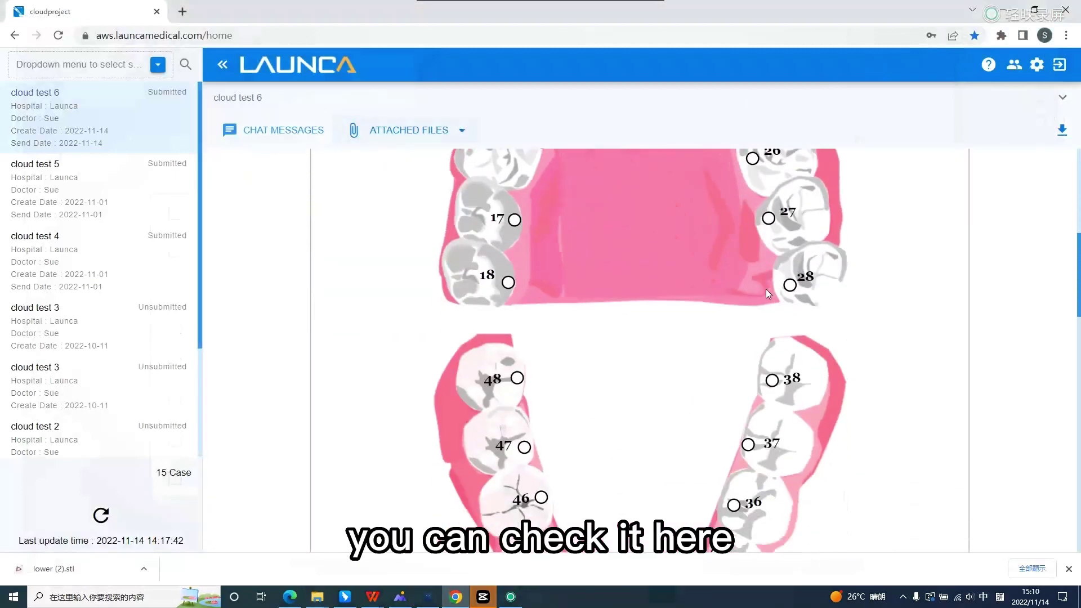
{"action": "scroll", "coordinate": [766, 290], "scroll_direction": "down", "scroll_amount": 7}
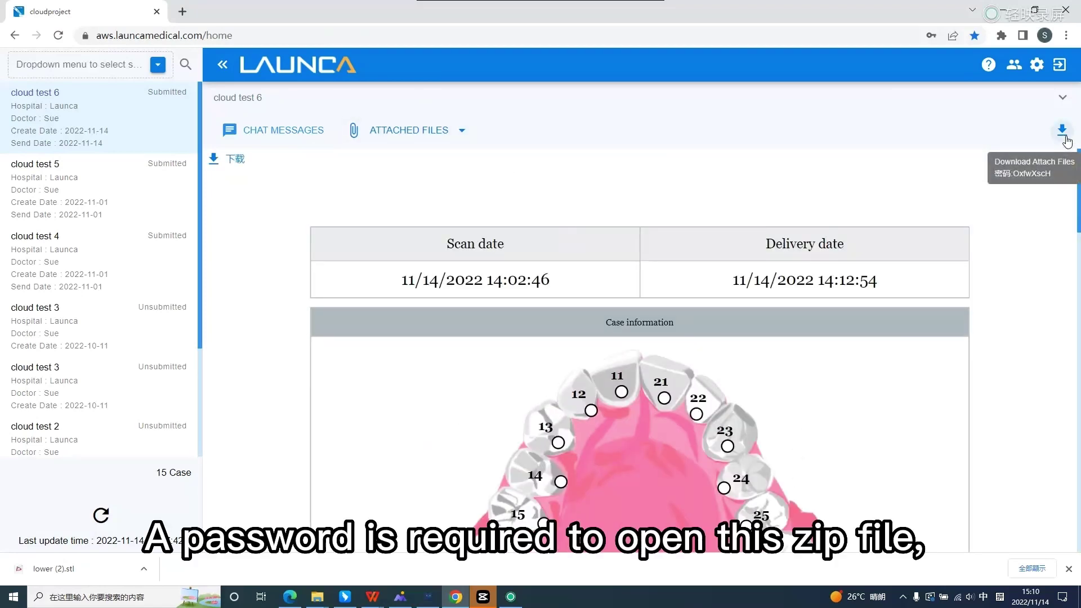
{"action": "left_click", "coordinate": [1064, 135]}
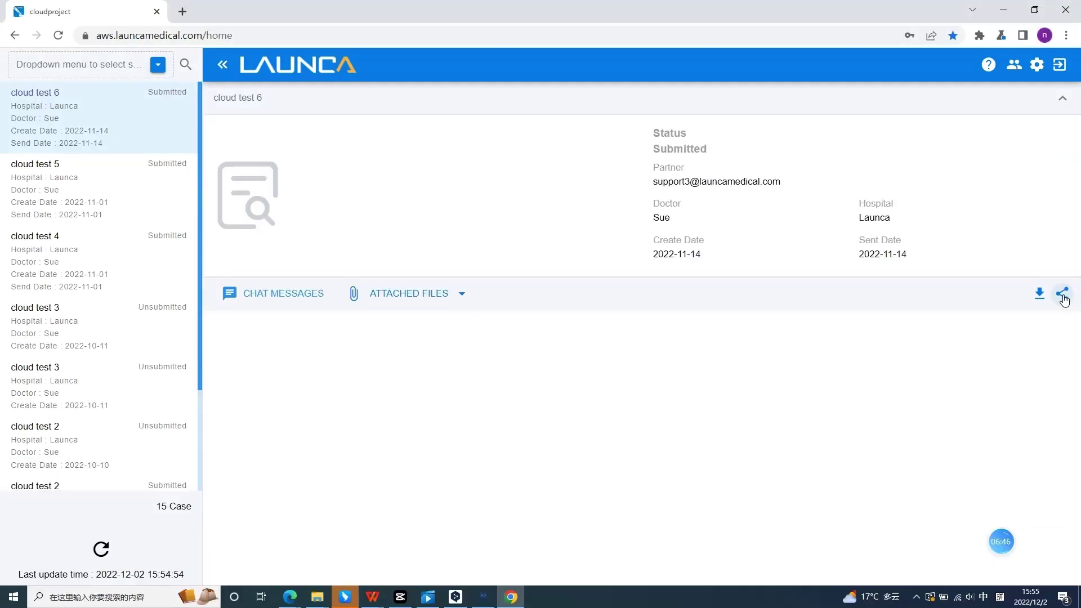
- Generate the order's share QR code and copy its share link
{"action": "left_click", "coordinate": [1062, 294]}
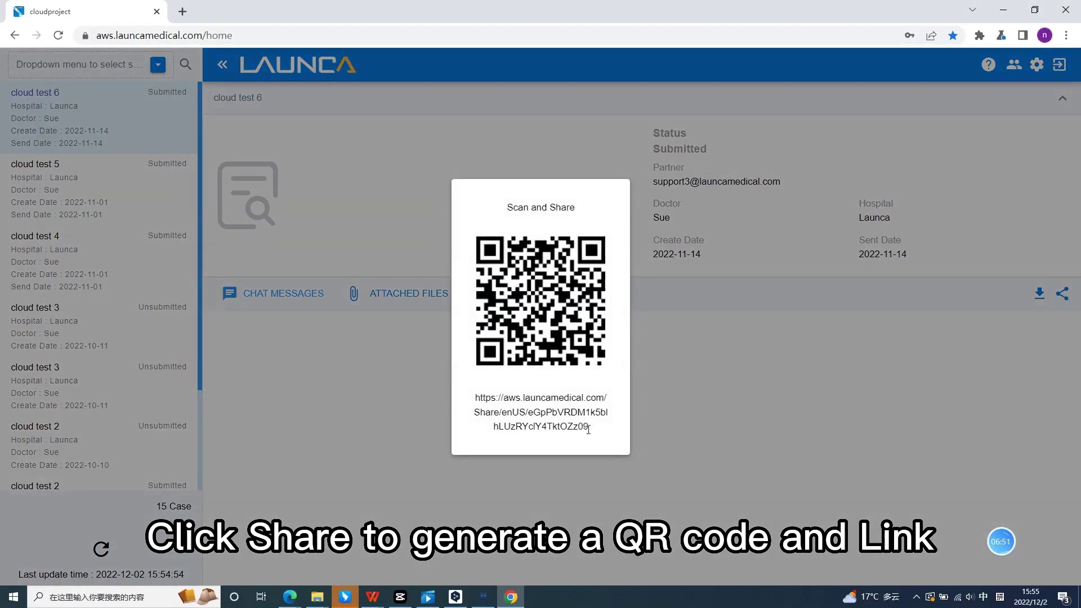
{"action": "left_click_drag", "start_coordinate": [588, 431], "coordinate": [475, 397]}
{"action": "key", "text": "ctrl+c"}
- Open the share link in a new tab and rotate the shared 3D dental model
{"action": "key", "text": "ctrl+t"}
{"action": "key", "text": "ctrl+v"}
{"action": "key", "text": "Return"}
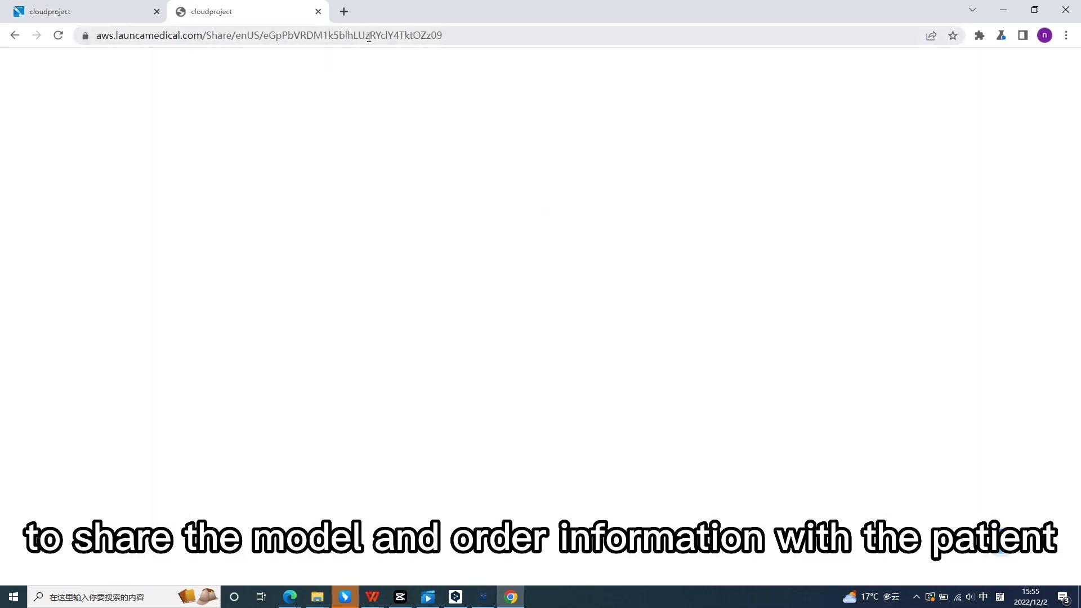
{"action": "scroll", "coordinate": [741, 263], "scroll_direction": "down", "scroll_amount": 2}
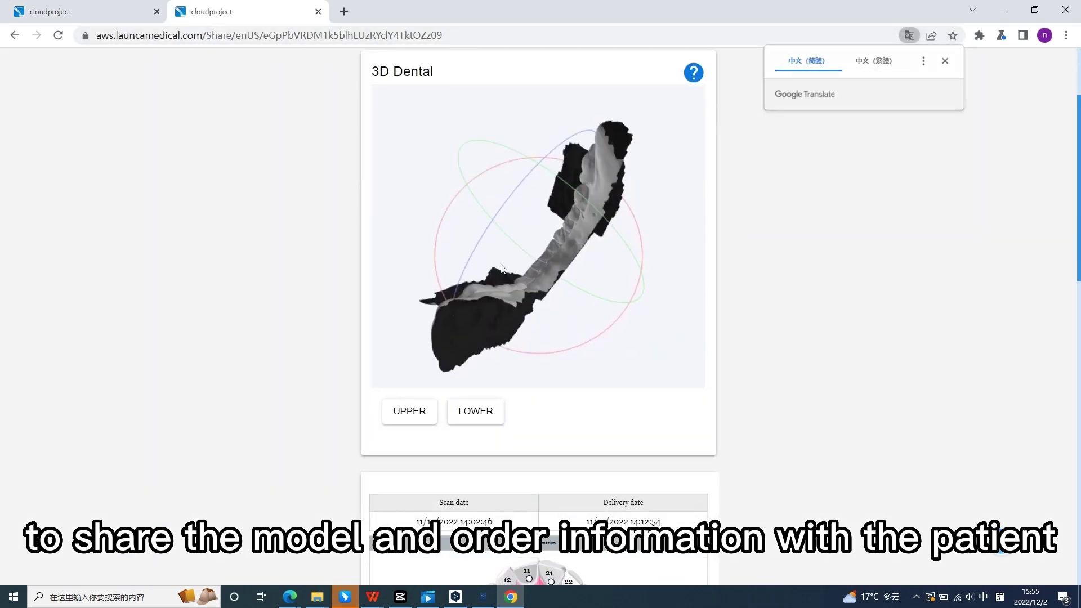
{"action": "left_click_drag", "start_coordinate": [501, 269], "coordinate": [702, 268]}
{"action": "scroll", "coordinate": [776, 246], "scroll_direction": "down", "scroll_amount": 9}
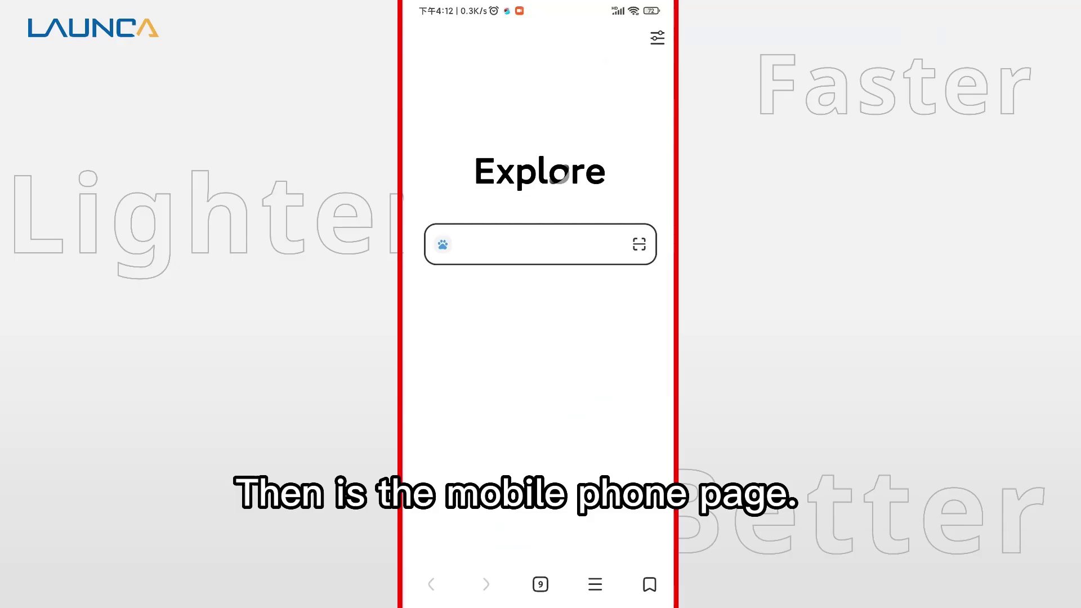
- Load the Launca cloud site on the phone by pasting its web address from the clipboard
{"action": "left_click", "coordinate": [540, 244]}
{"action": "left_click", "coordinate": [619, 390]}
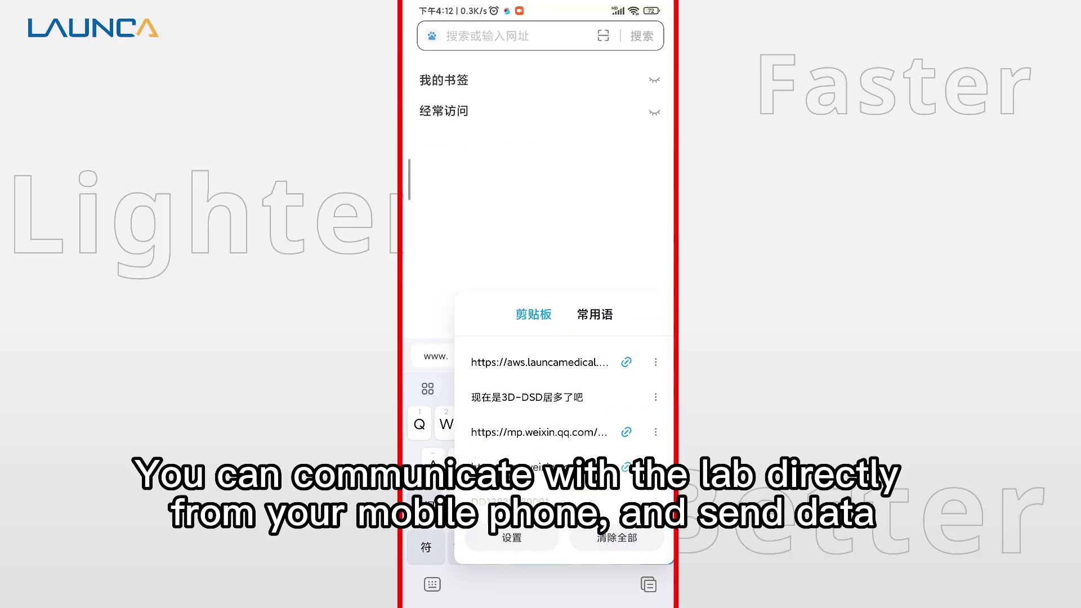
{"action": "left_click", "coordinate": [539, 362]}
{"action": "key", "text": "Return"}
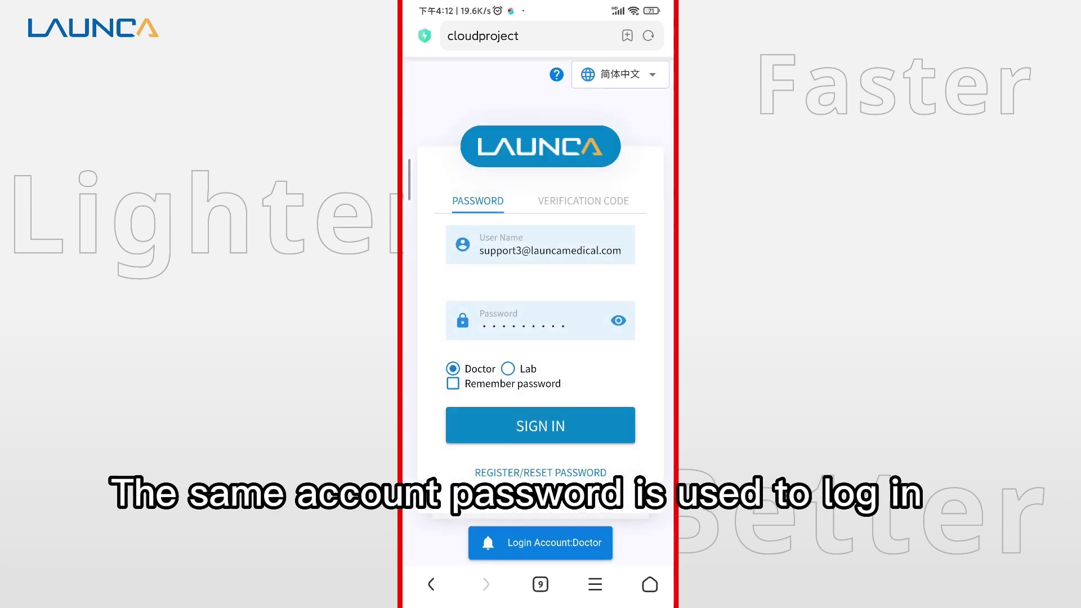
- Sign in with the saved account and open the cloud test 6 order
{"action": "left_click", "coordinate": [540, 425]}
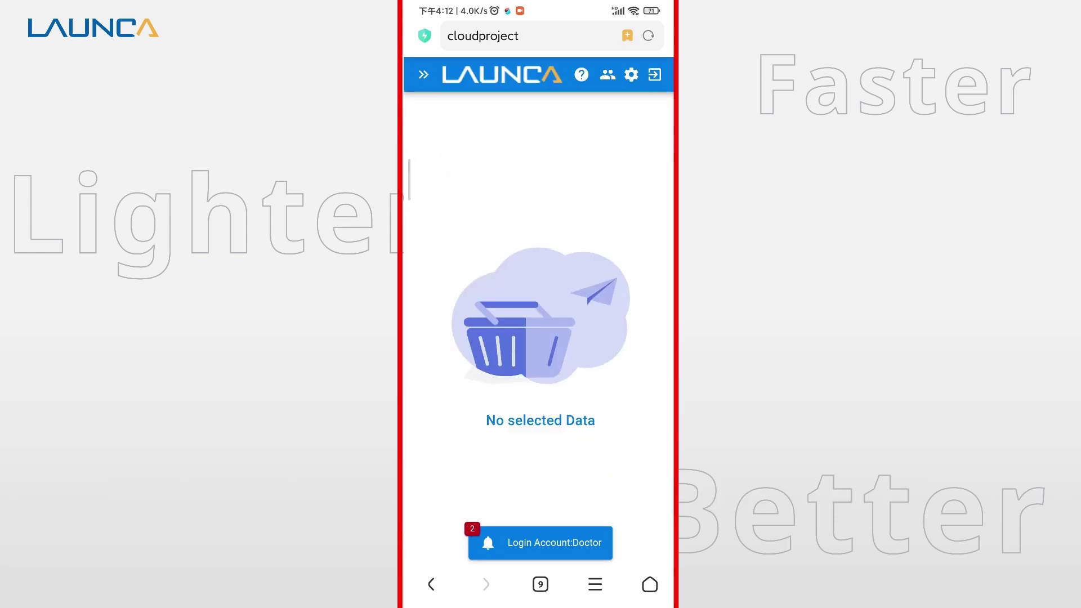
{"action": "left_click", "coordinate": [423, 74]}
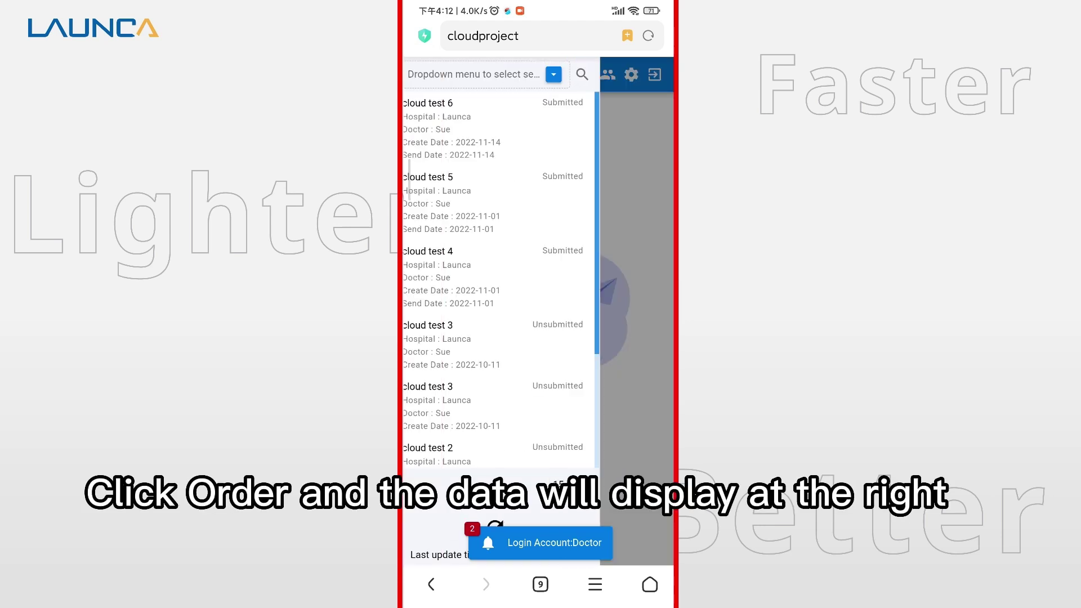
{"action": "left_click", "coordinate": [505, 129]}
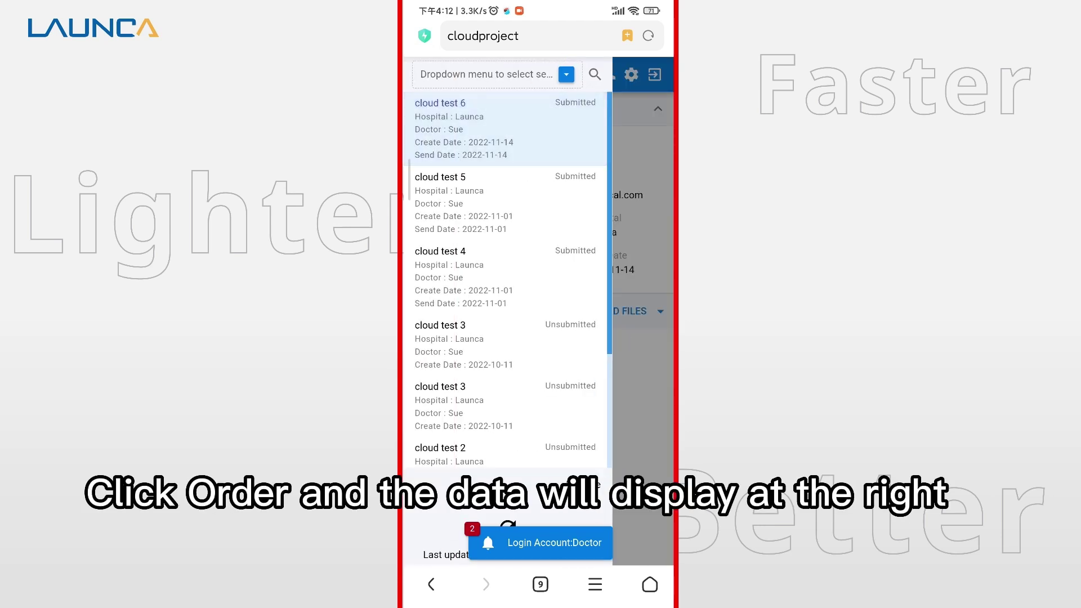
- Send the chat message 'hello' to the lab
{"action": "left_click", "coordinate": [473, 311]}
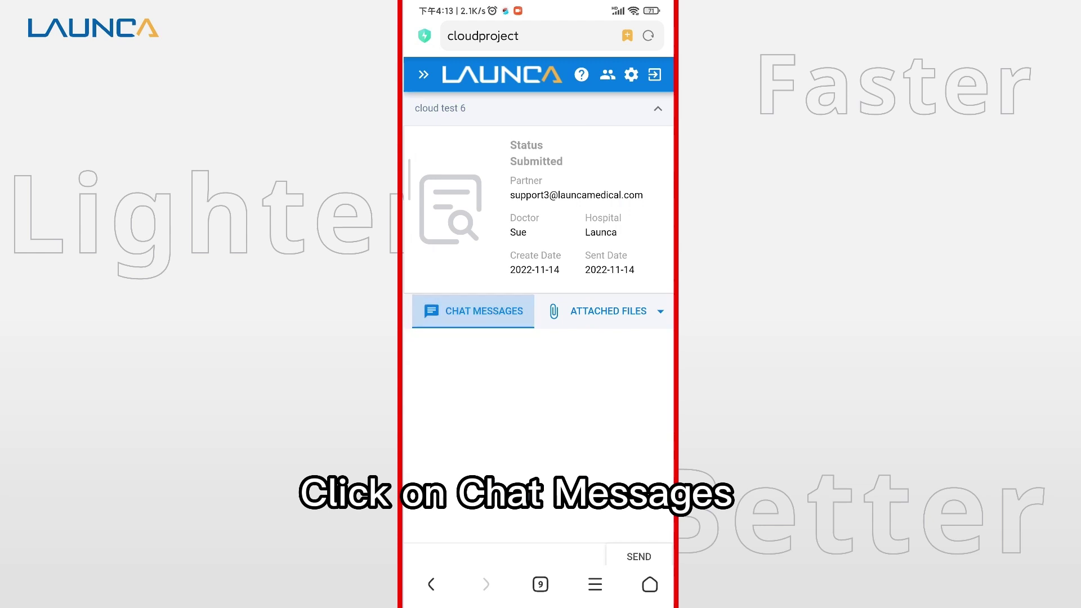
{"action": "left_click", "coordinate": [504, 556]}
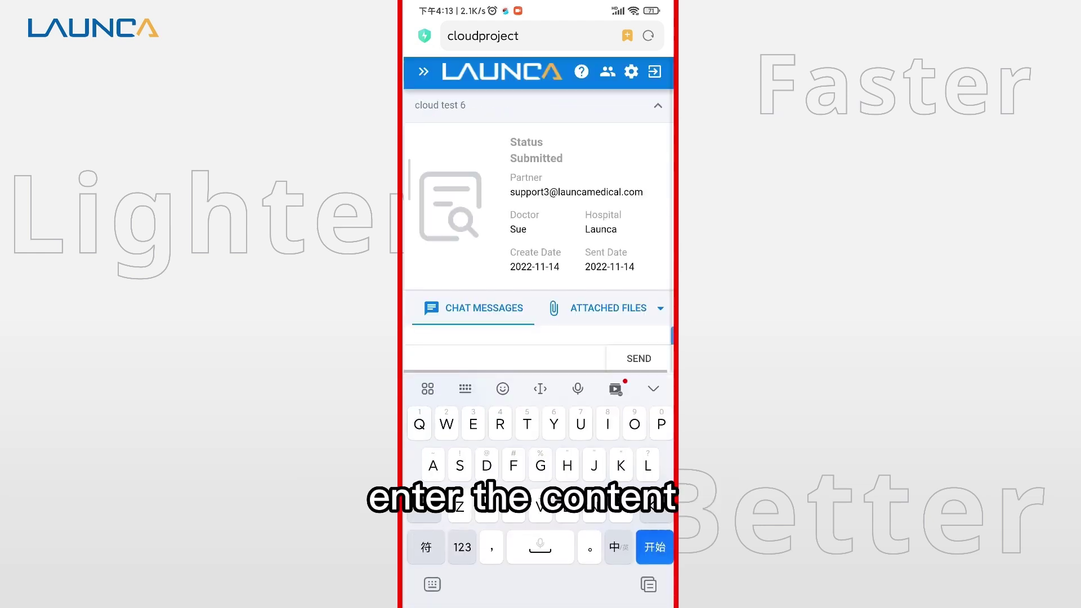
{"action": "type", "text": "hello"}
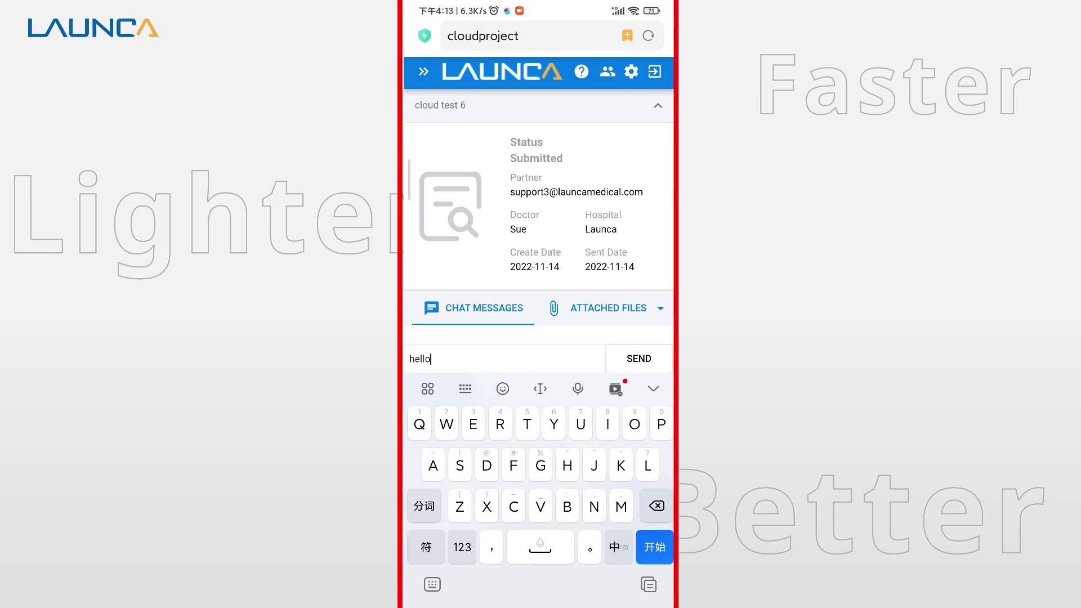
{"action": "key", "text": "Escape"}
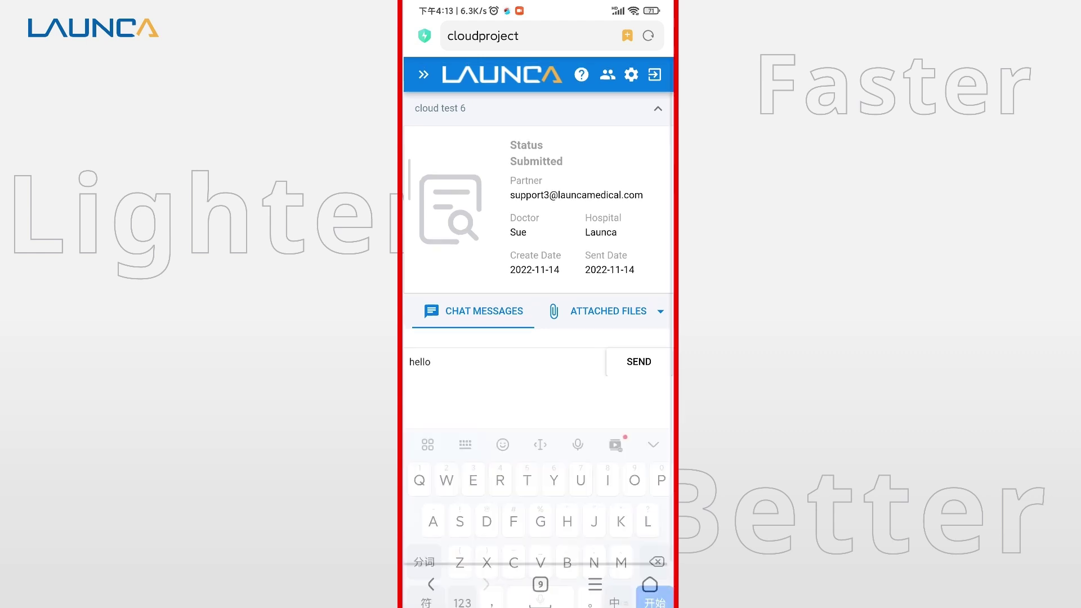
{"action": "left_click", "coordinate": [638, 556]}
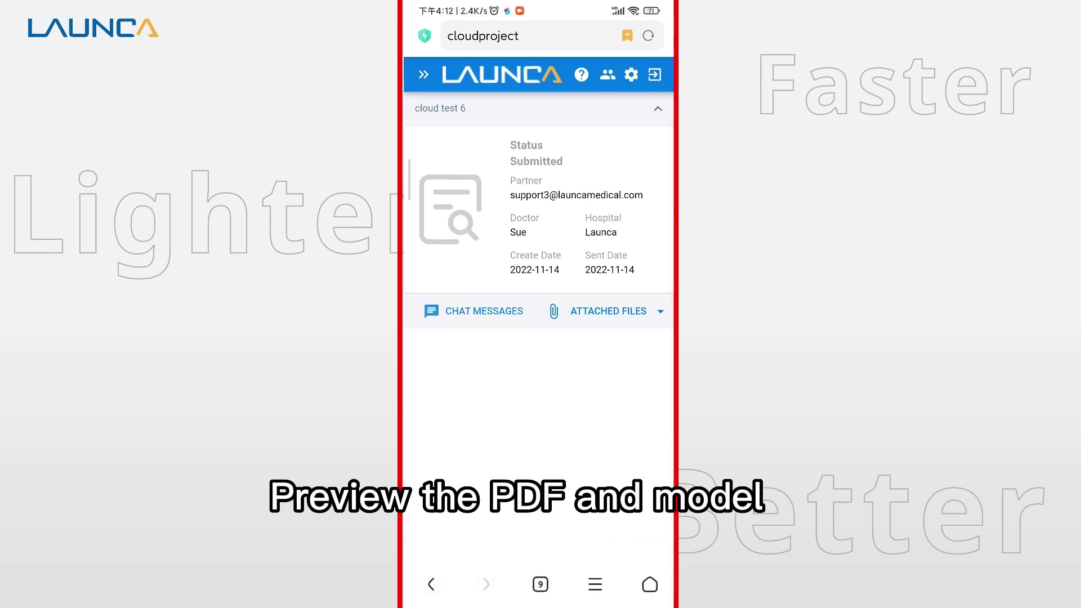
- Display lower.stl in the dental model viewer, then bring up the order's share QR code
{"action": "left_click", "coordinate": [608, 310]}
{"action": "left_click", "coordinate": [571, 344]}
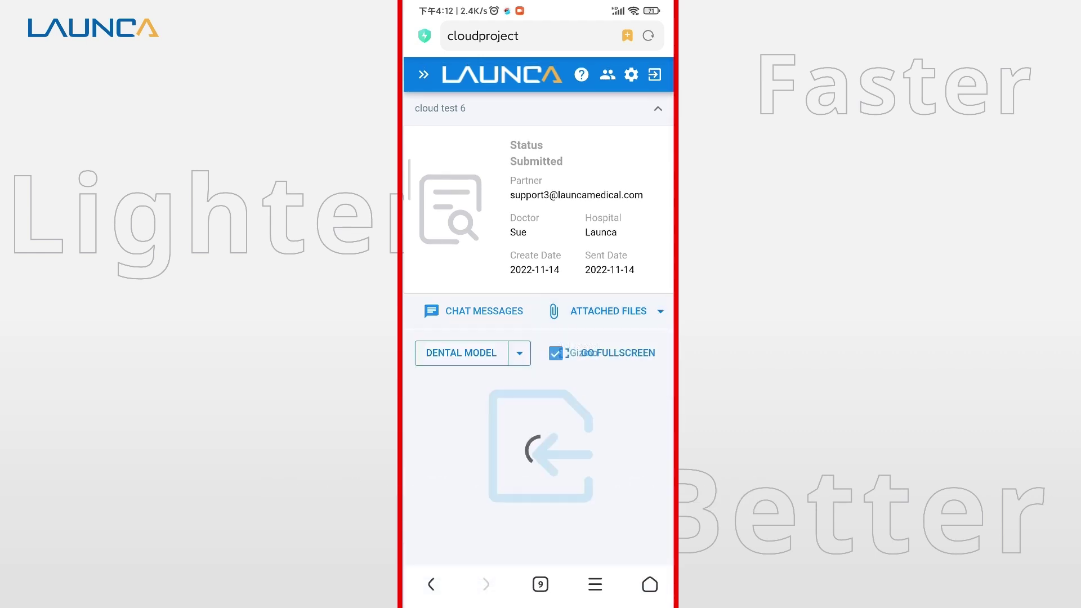
{"action": "left_click", "coordinate": [519, 353]}
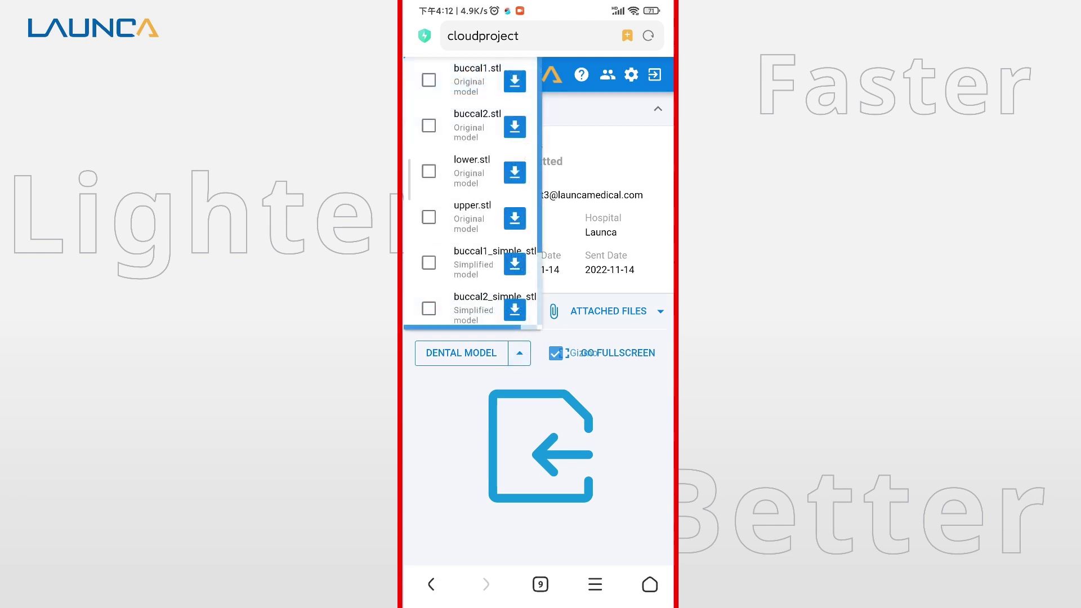
{"action": "left_click", "coordinate": [429, 171]}
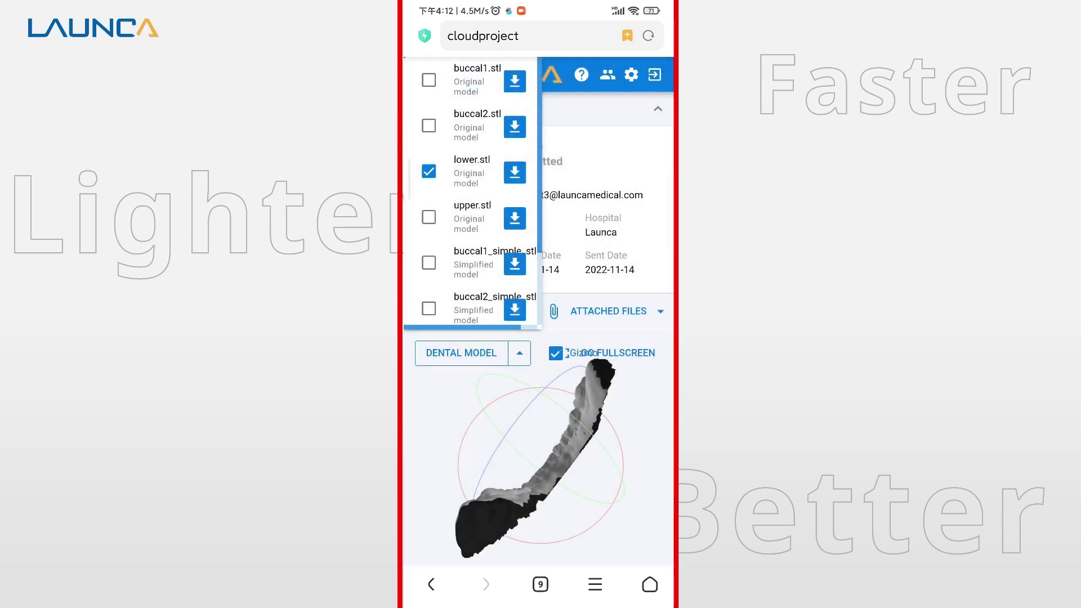
{"action": "left_click", "coordinate": [519, 353]}
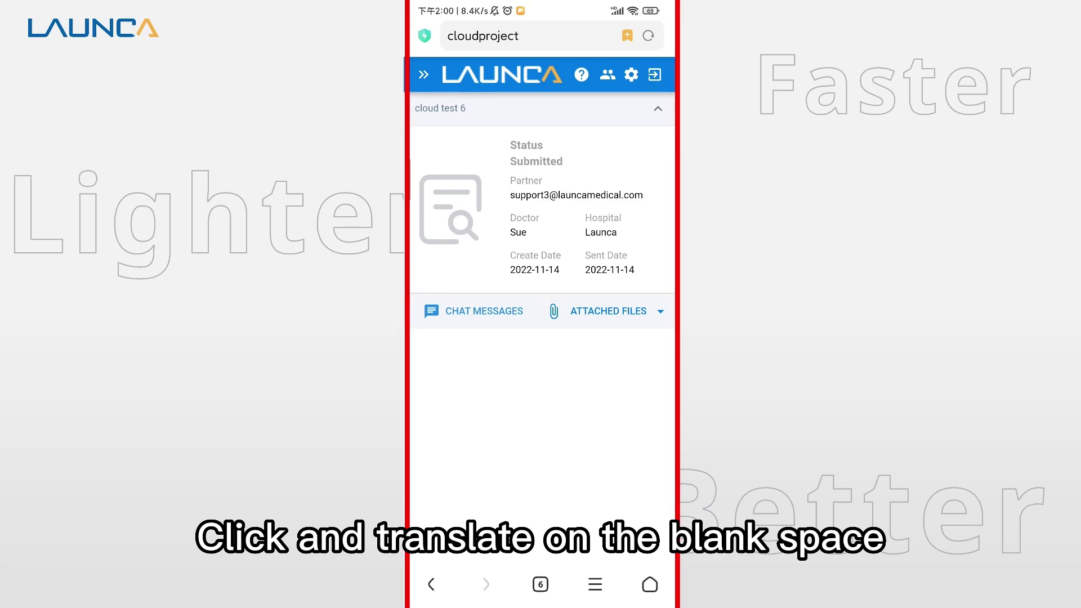
{"action": "left_click_drag", "start_coordinate": [563, 422], "coordinate": [537, 422]}
{"action": "left_click", "coordinate": [663, 311]}
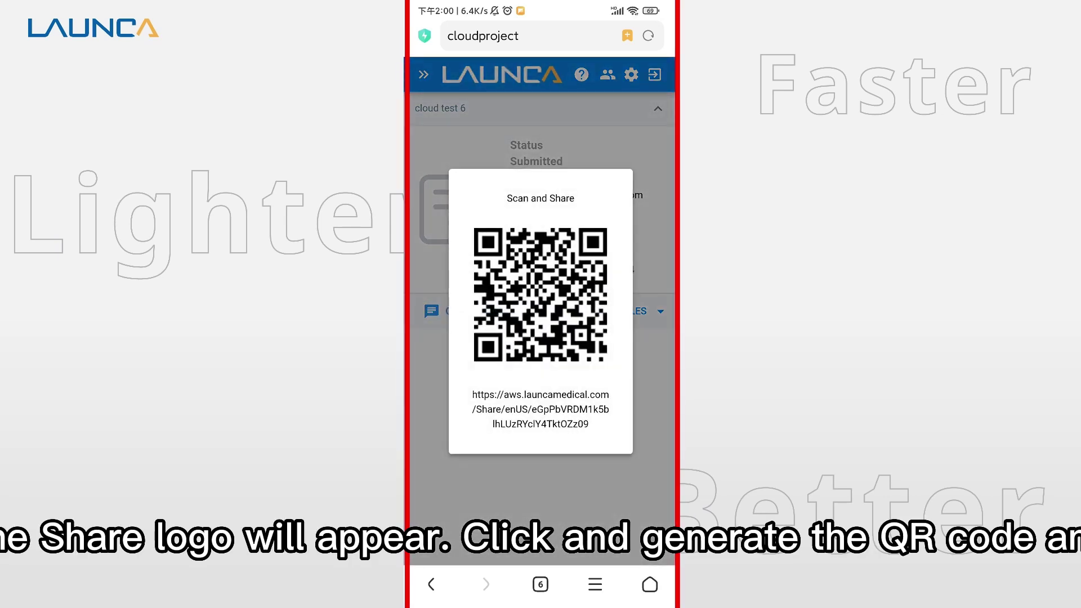